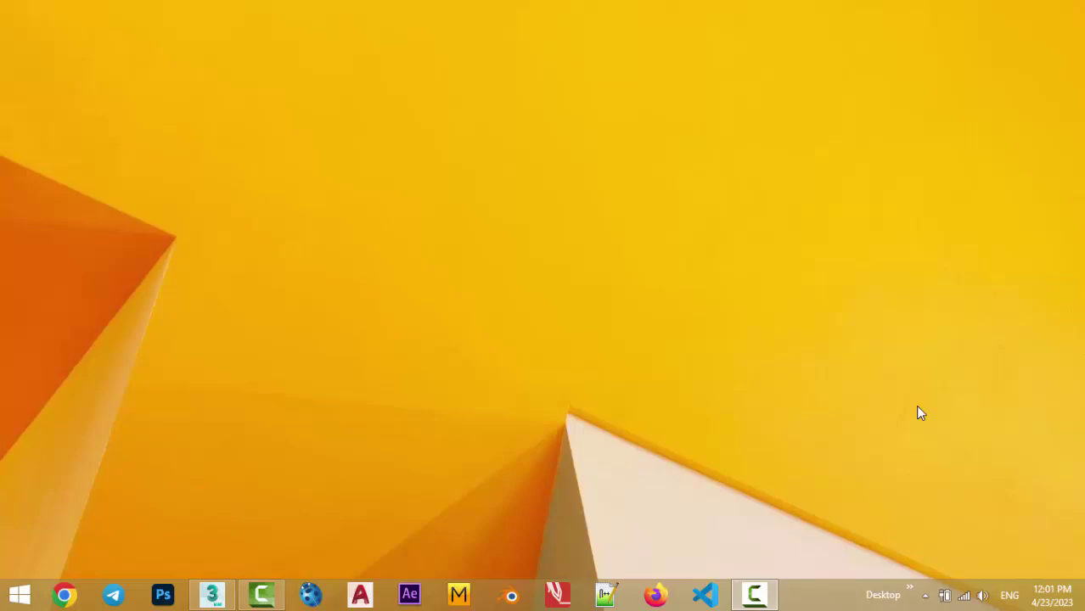
# - Launch 3ds Max 2020 from the taskbar to an empty untitled scene
pyautogui.click(212, 595)
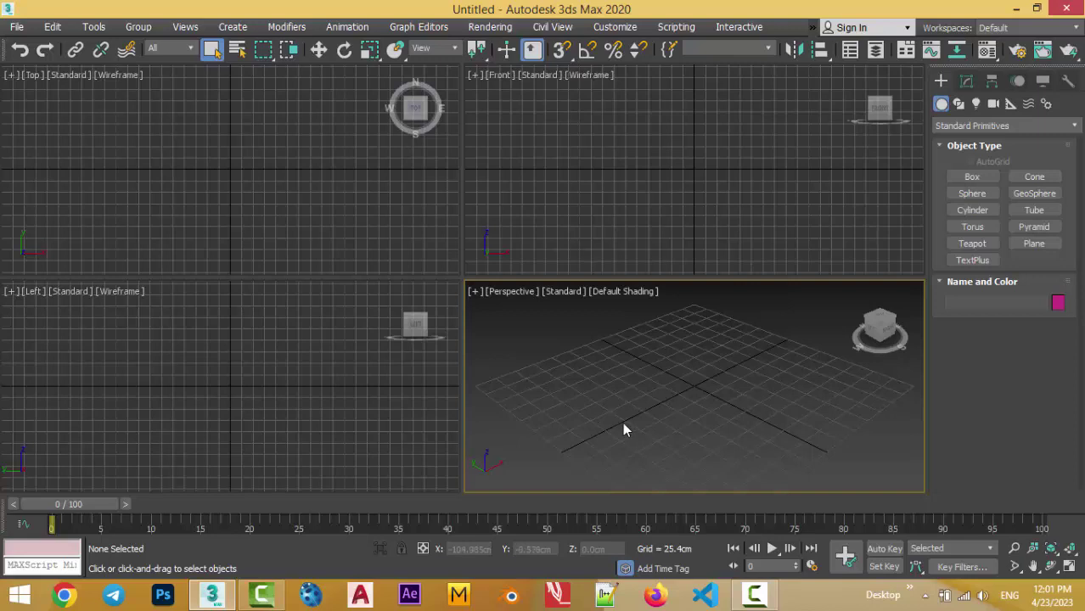
# - Create Box001 as a cube about 93 cm per side and show its Modify parameters
pyautogui.click(989, 178)
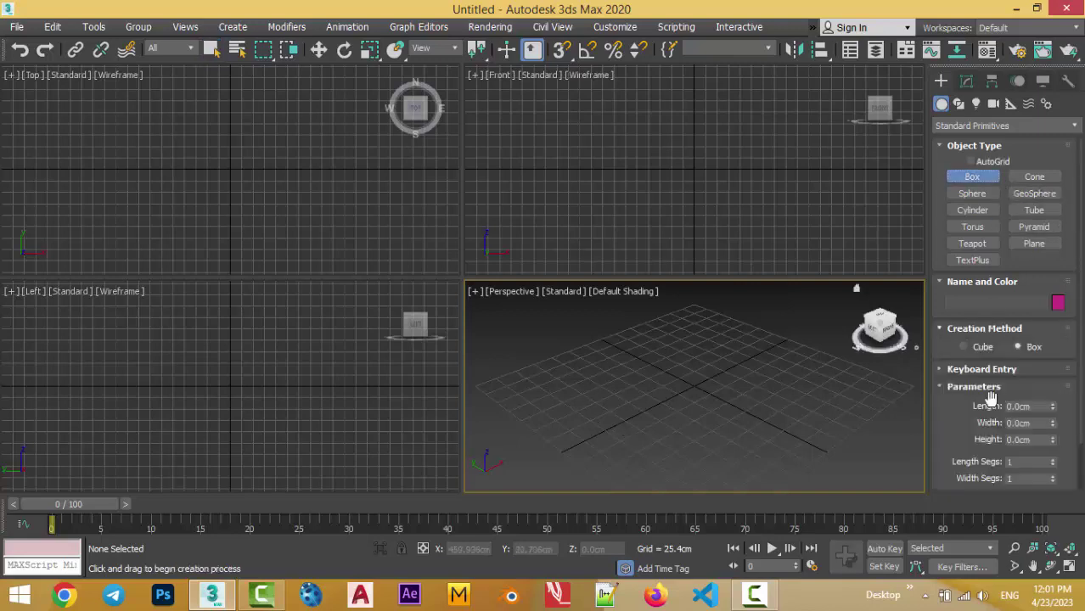
pyautogui.click(968, 347)
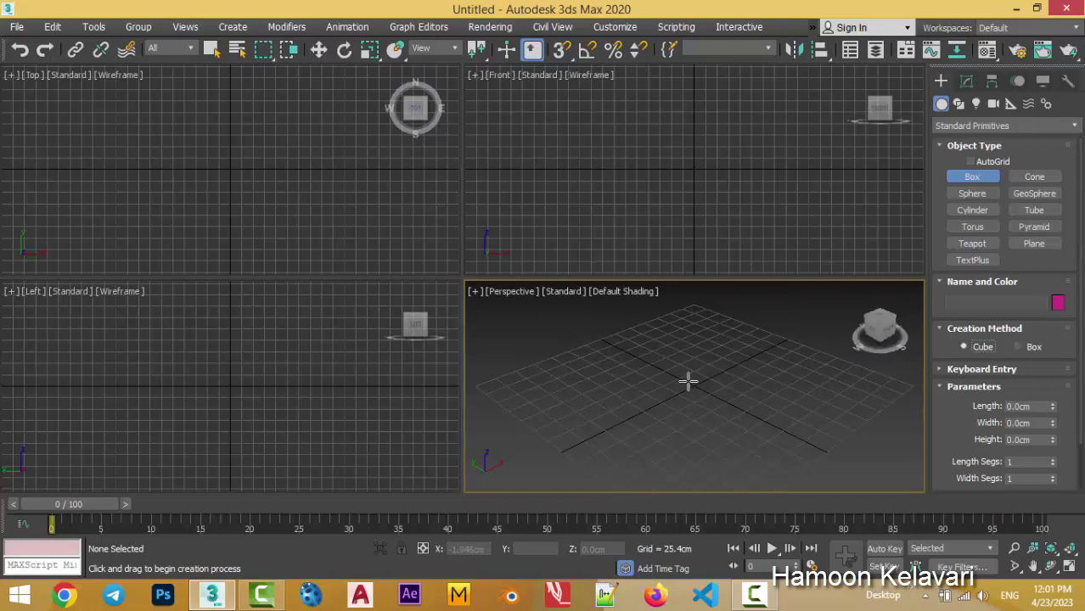
pyautogui.moveTo(692, 384); pyautogui.dragTo(693, 405)
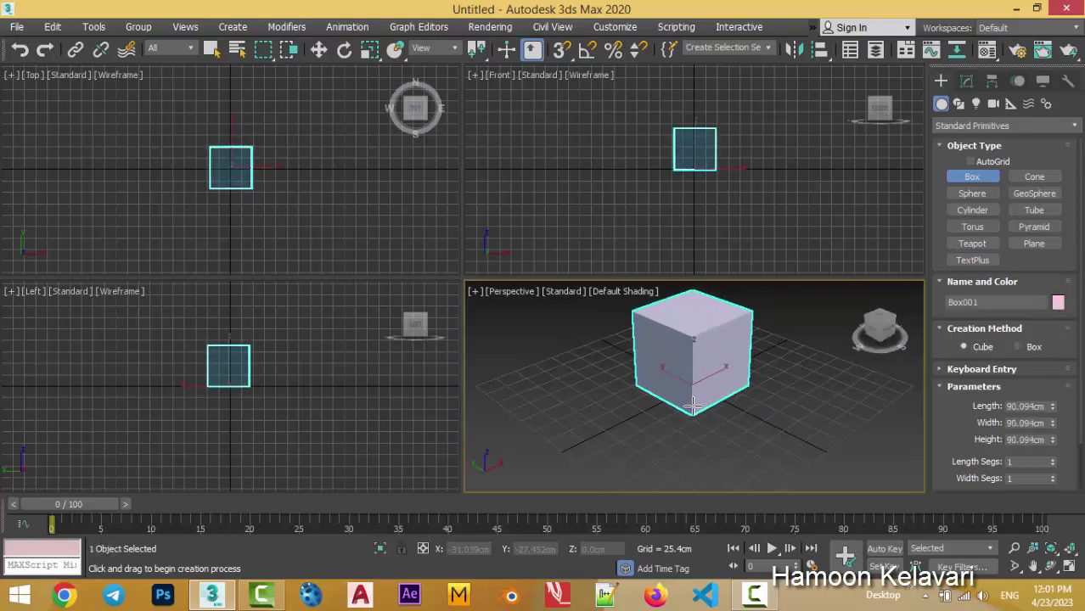
pyautogui.click(965, 80)
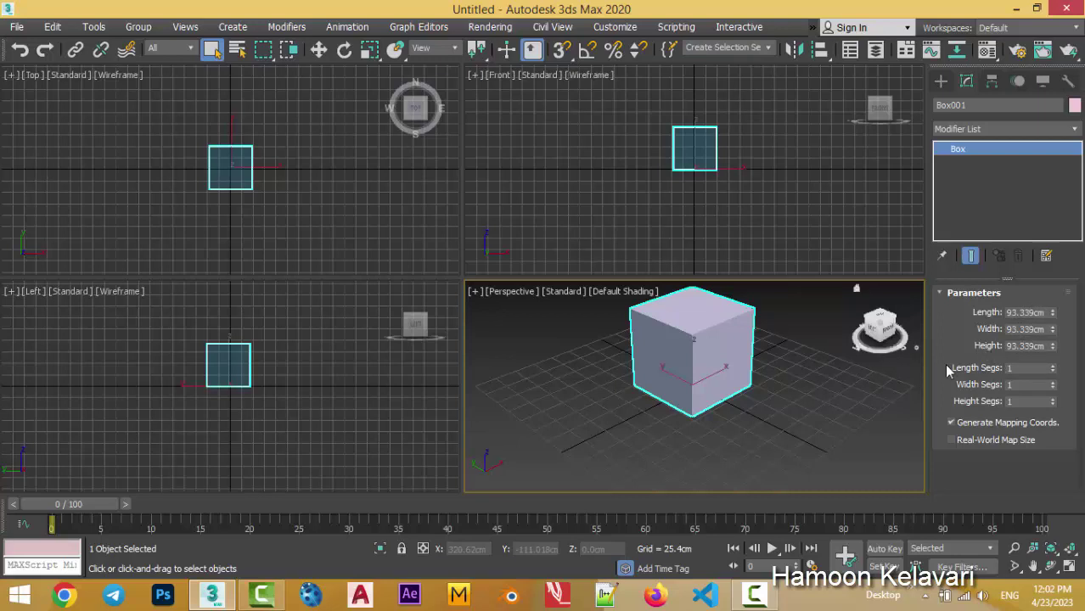
# - Maximize the Perspective viewport and switch its shading to Edged Faces
pyautogui.hotkey('alt', 'w')
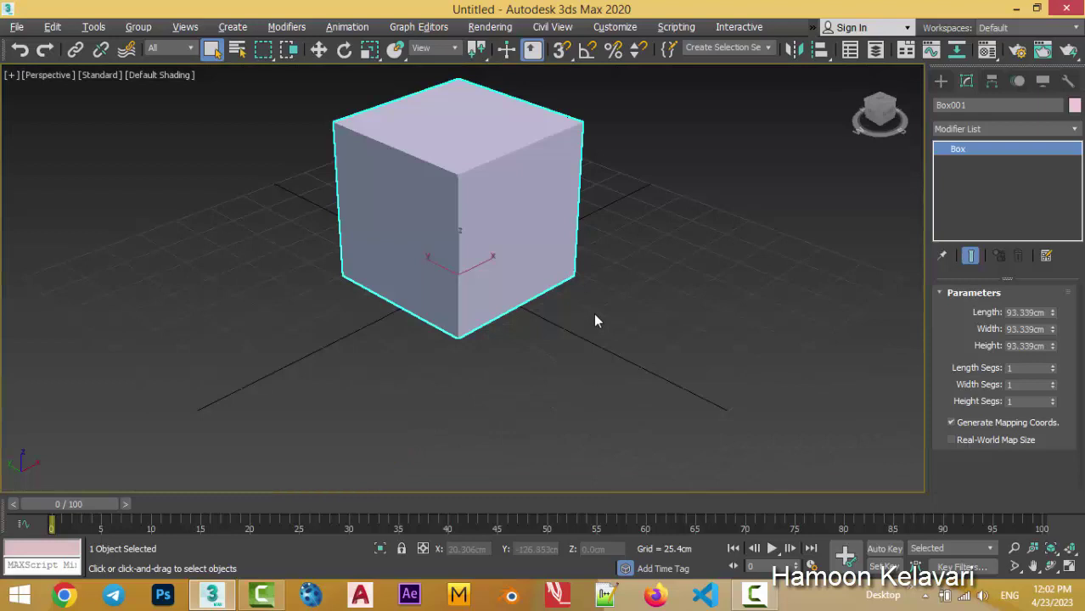
pyautogui.click(318, 50)
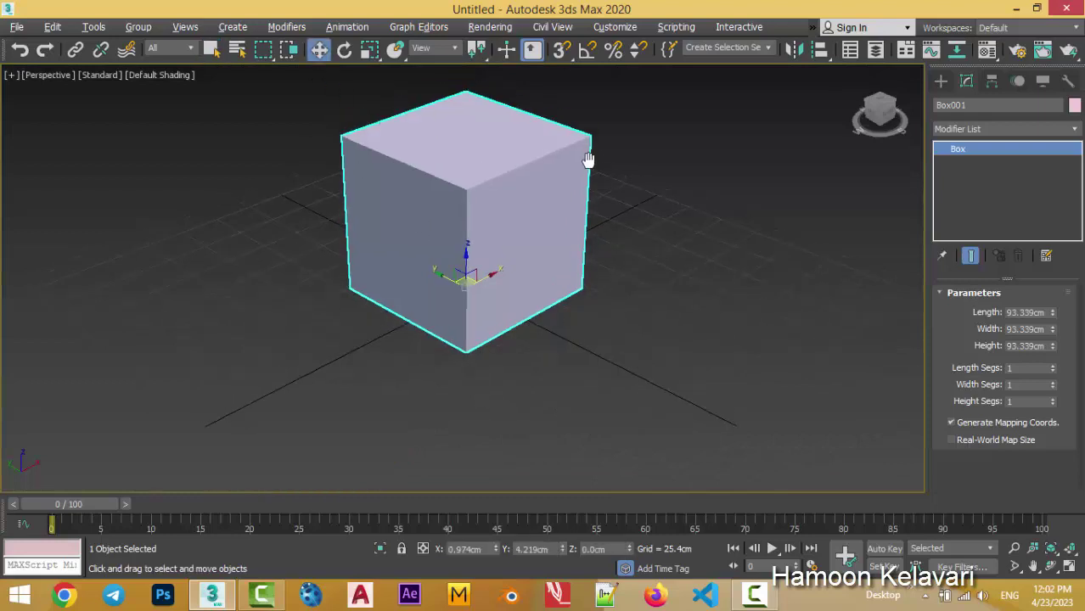
pyautogui.moveTo(586, 160); pyautogui.dragTo(587, 163, button='middle')
pyautogui.click(184, 76)
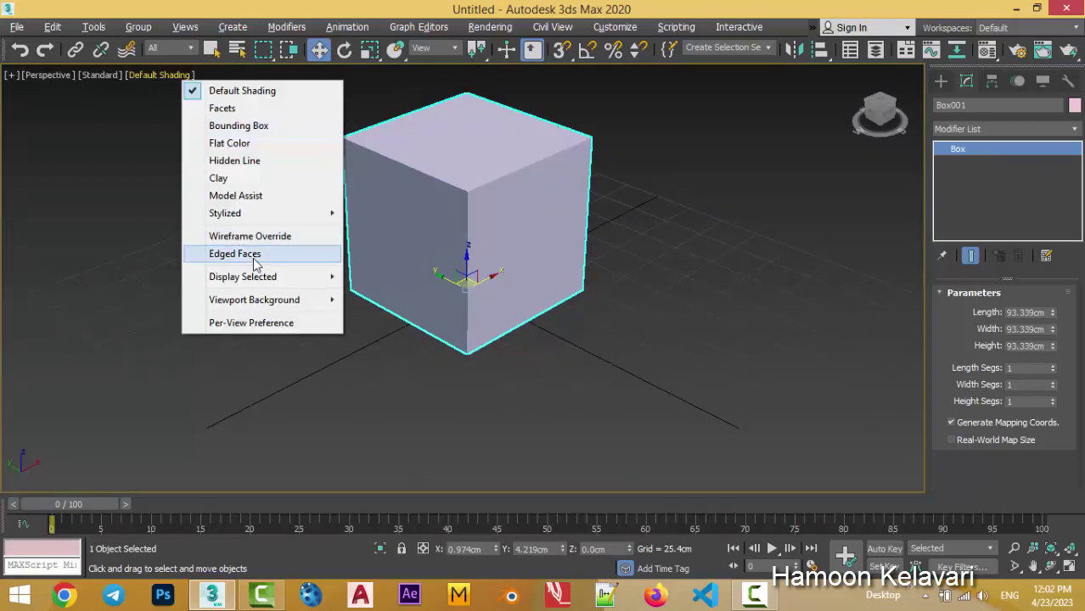
pyautogui.click(234, 250)
# - Orbit to a three-quarter view, select the cube and show polygon/vertex statistics
pyautogui.hotkey('ctrl', 'd')
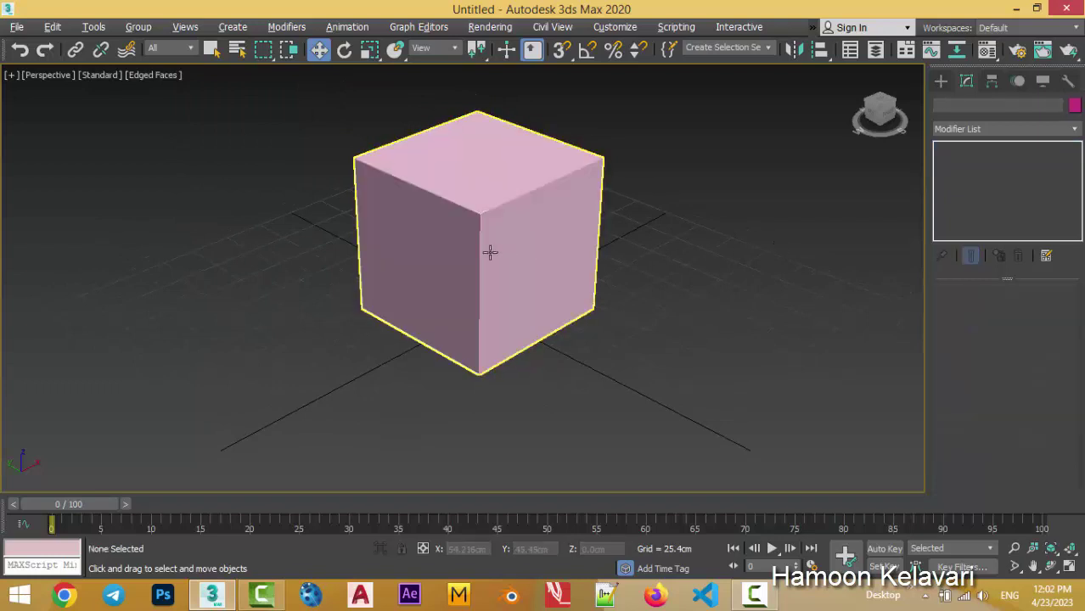
pyautogui.moveTo(731, 263)
pyautogui.keyDown('alt'); pyautogui.mouseDown(button='middle')
pyautogui.moveTo(652, 207)
pyautogui.moveTo(707, 248)
pyautogui.moveTo(443, 162)
pyautogui.mouseUp(button='middle'); pyautogui.keyUp('alt')
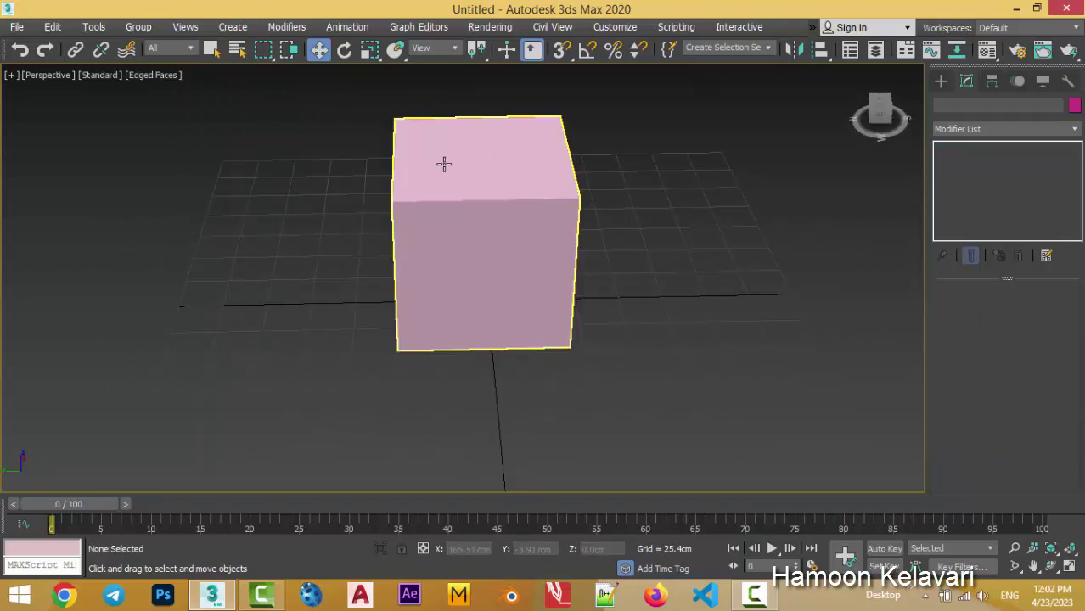
pyautogui.keyDown('alt'); pyautogui.moveTo(618, 218); pyautogui.dragTo(569, 205, button='middle'); pyautogui.keyUp('alt')
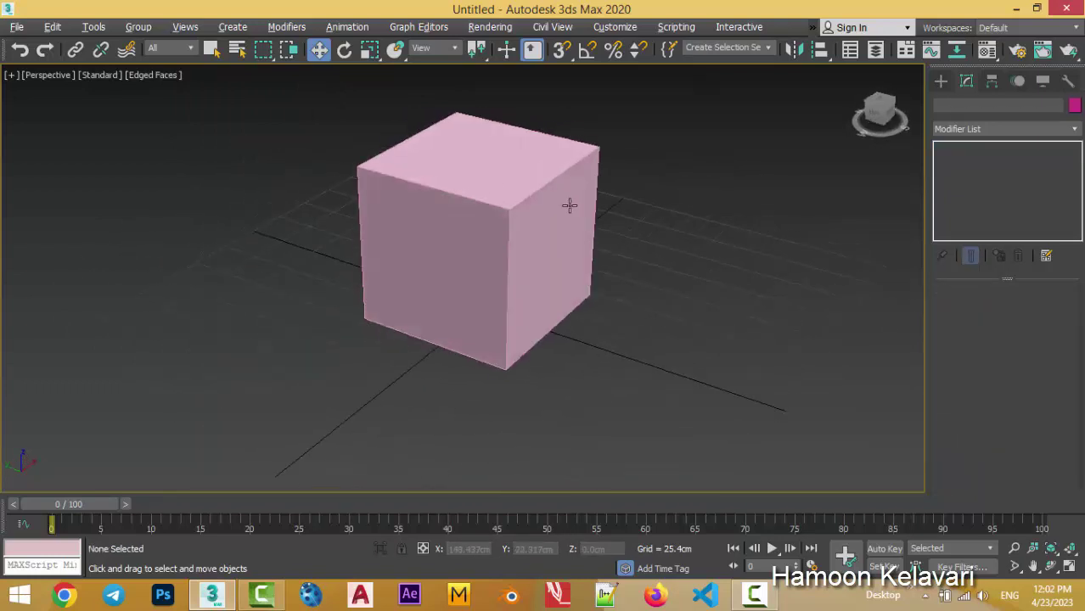
pyautogui.click(520, 244)
pyautogui.press('7')
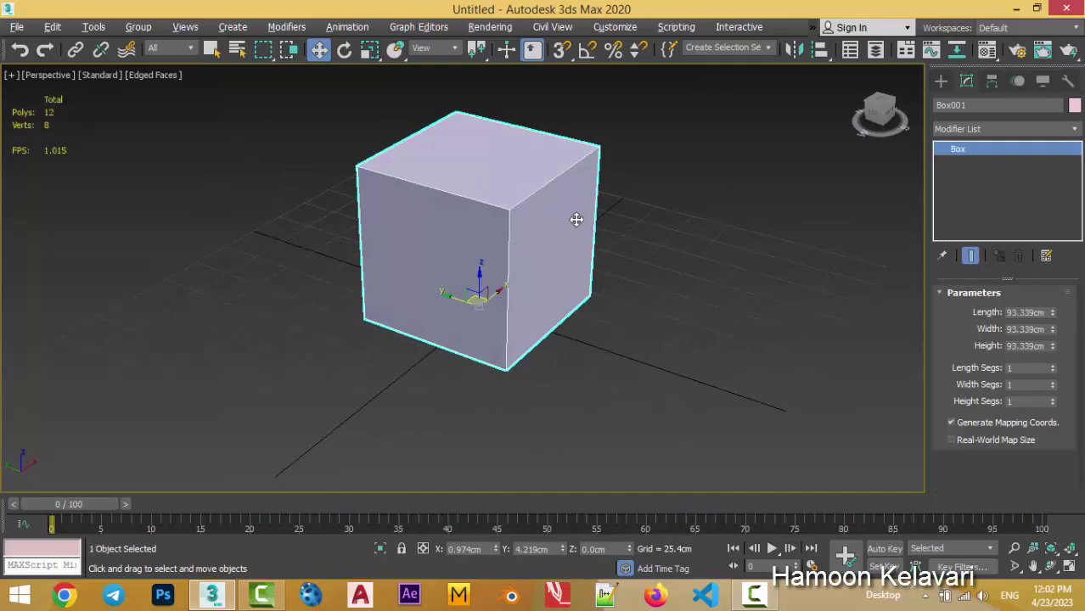
pyautogui.moveTo(574, 219)
pyautogui.keyDown('alt'); pyautogui.mouseDown(button='middle')
pyautogui.moveTo(625, 241)
pyautogui.moveTo(701, 217)
pyautogui.moveTo(646, 188)
pyautogui.moveTo(489, 194)
pyautogui.mouseUp(button='middle'); pyautogui.keyUp('alt')
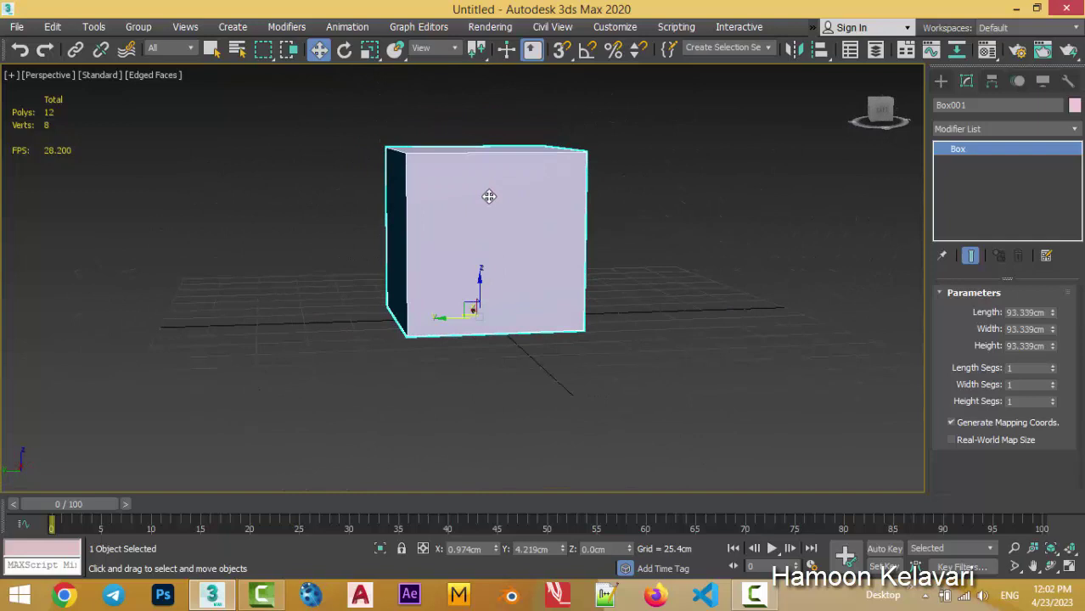
pyautogui.scroll(2, 543, 219)
pyautogui.moveTo(591, 220)
pyautogui.keyDown('alt'); pyautogui.mouseDown(button='middle')
pyautogui.moveTo(571, 235)
pyautogui.moveTo(599, 235)
pyautogui.mouseUp(button='middle'); pyautogui.keyUp('alt')
pyautogui.scroll(2, 594, 216)
pyautogui.scroll(-3, 617, 223)
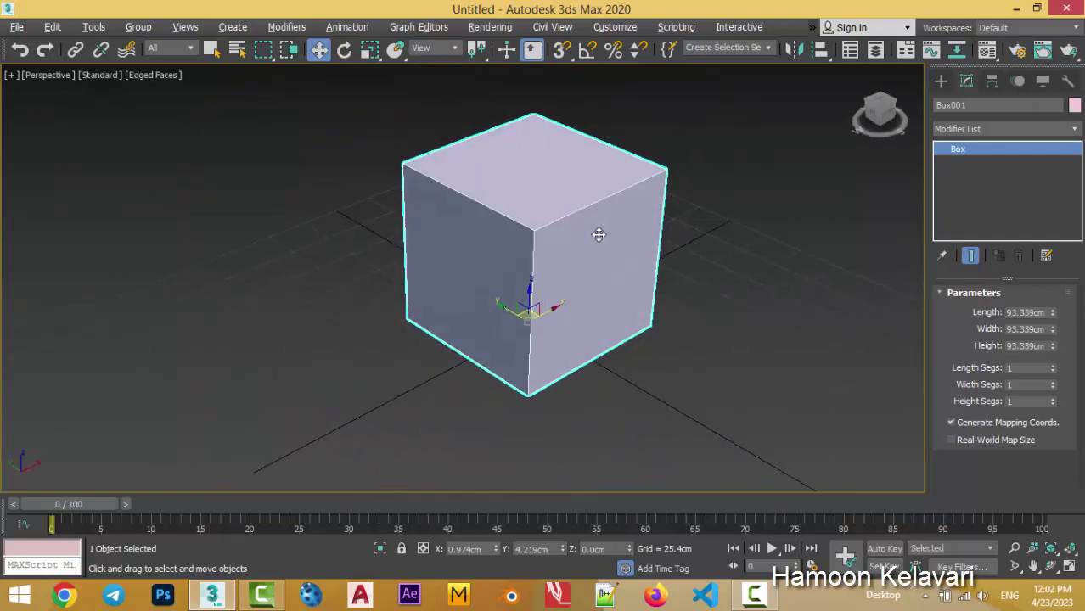
# - Set Box001's Length, Width and Height Segs to 4 each
pyautogui.click(1023, 368)
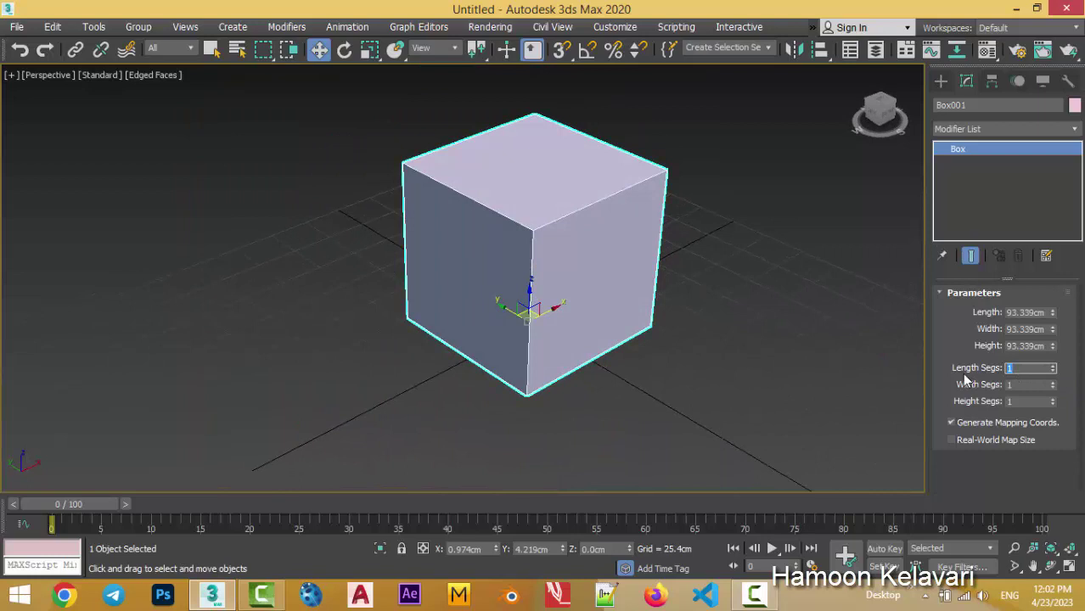
pyautogui.write('4')
pyautogui.press('Return')
pyautogui.press('Tab')
pyautogui.write('4')
pyautogui.press('Return')
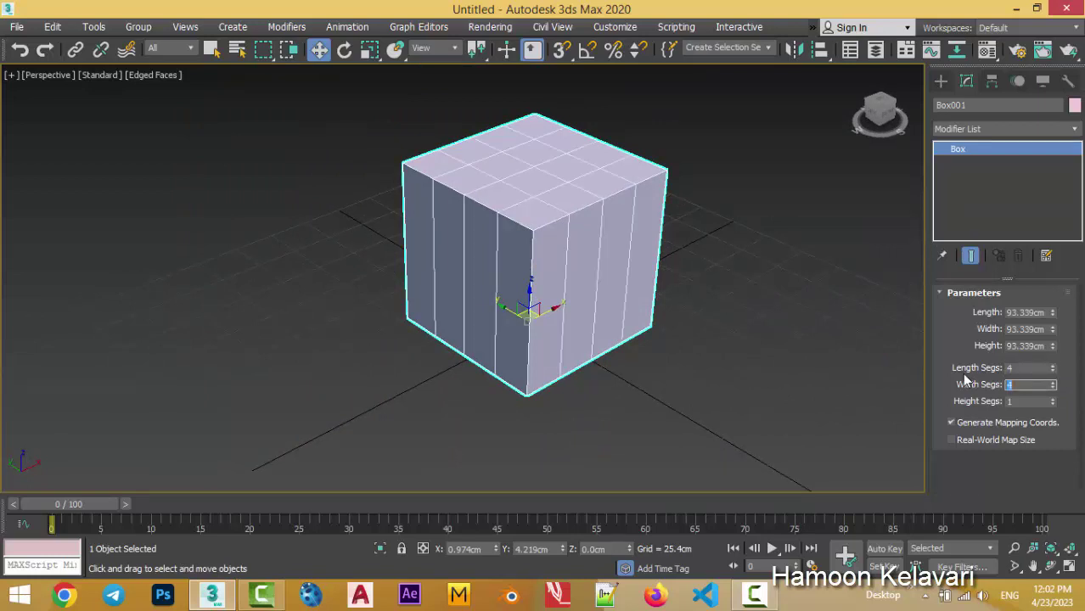
pyautogui.press('Tab')
pyautogui.write('4')
pyautogui.press('Return')
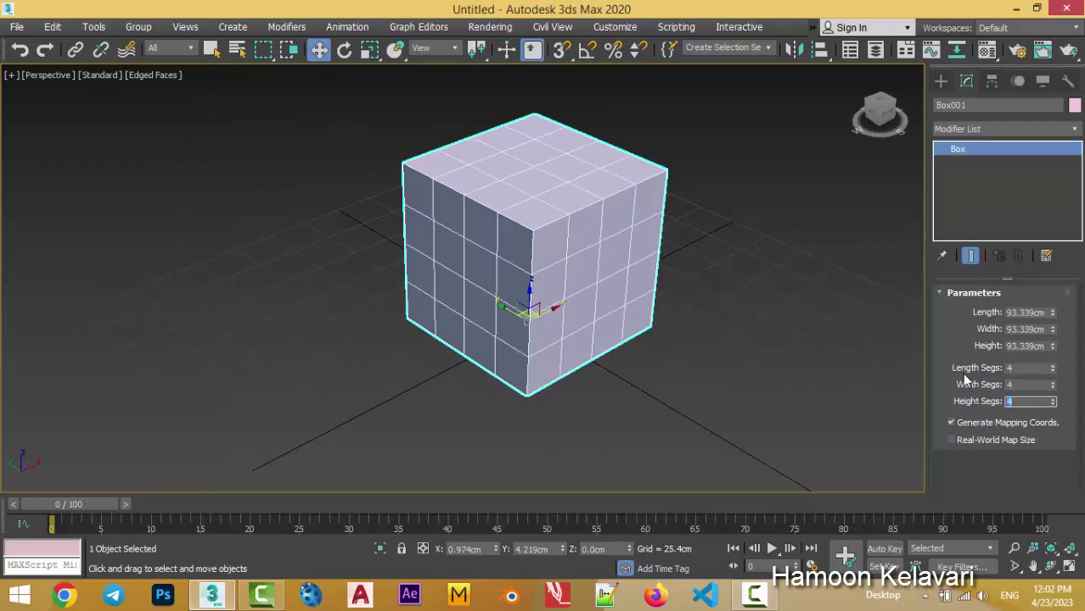
pyautogui.click(837, 302)
pyautogui.moveTo(837, 303)
pyautogui.keyDown('alt'); pyautogui.mouseDown(button='middle')
pyautogui.moveTo(742, 231)
pyautogui.moveTo(737, 214)
pyautogui.moveTo(801, 247)
pyautogui.moveTo(776, 247)
pyautogui.mouseUp(button='middle'); pyautogui.keyUp('alt')
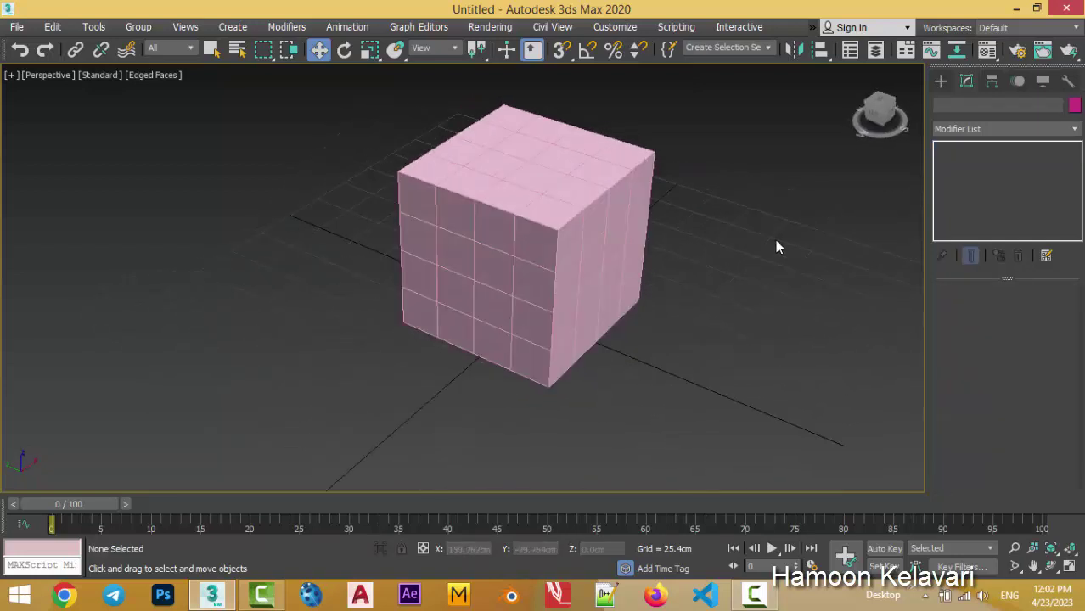
pyautogui.click(588, 233)
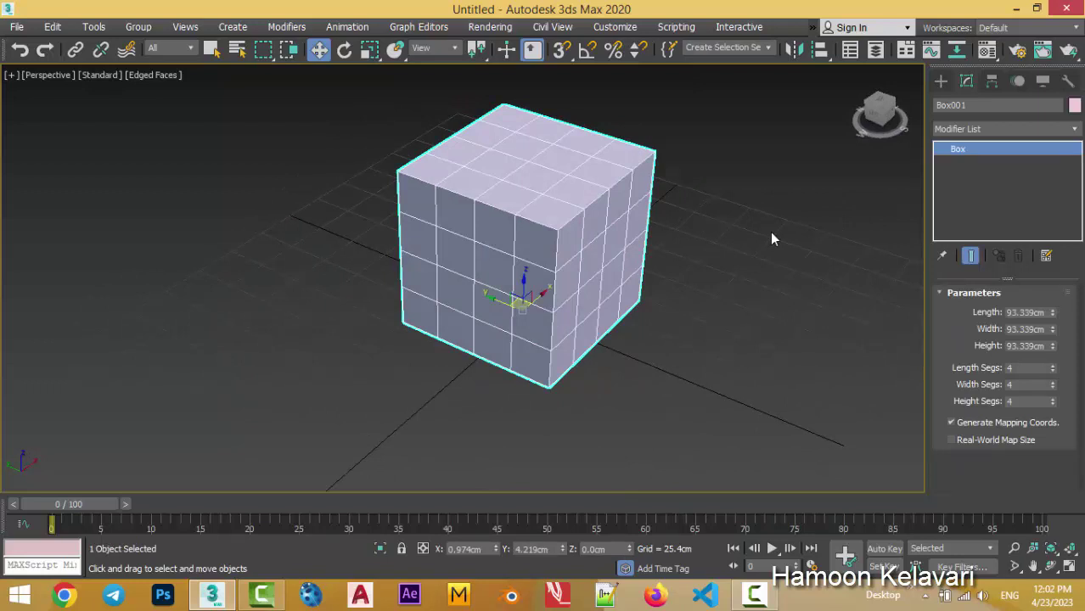
# - Add a TurboSmooth modifier to Box001 with Iterations set to 2
pyautogui.click(967, 129)
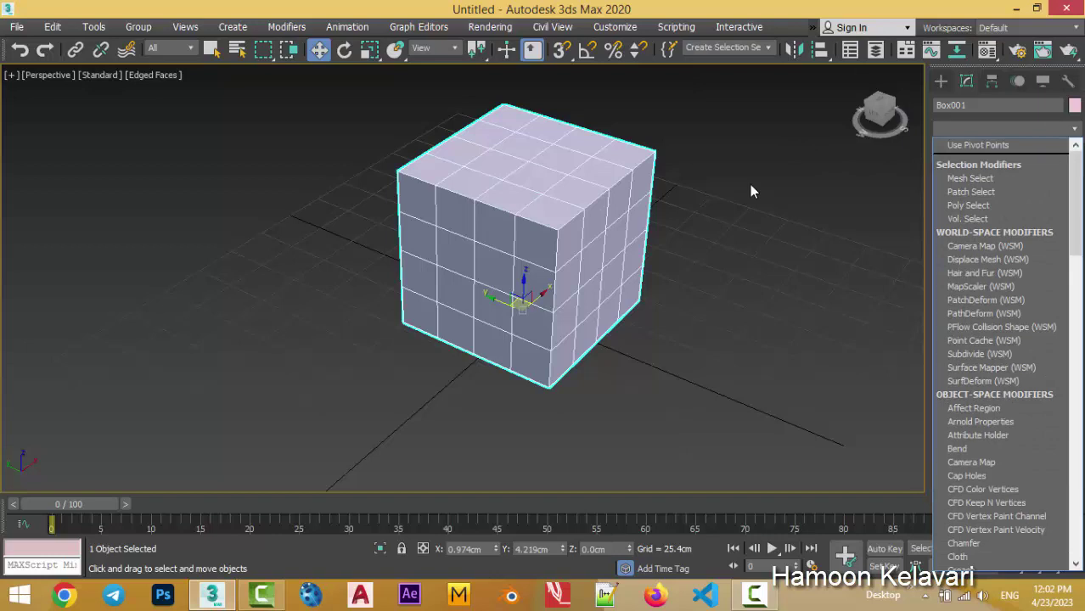
pyautogui.write('turbo')
pyautogui.press('Return')
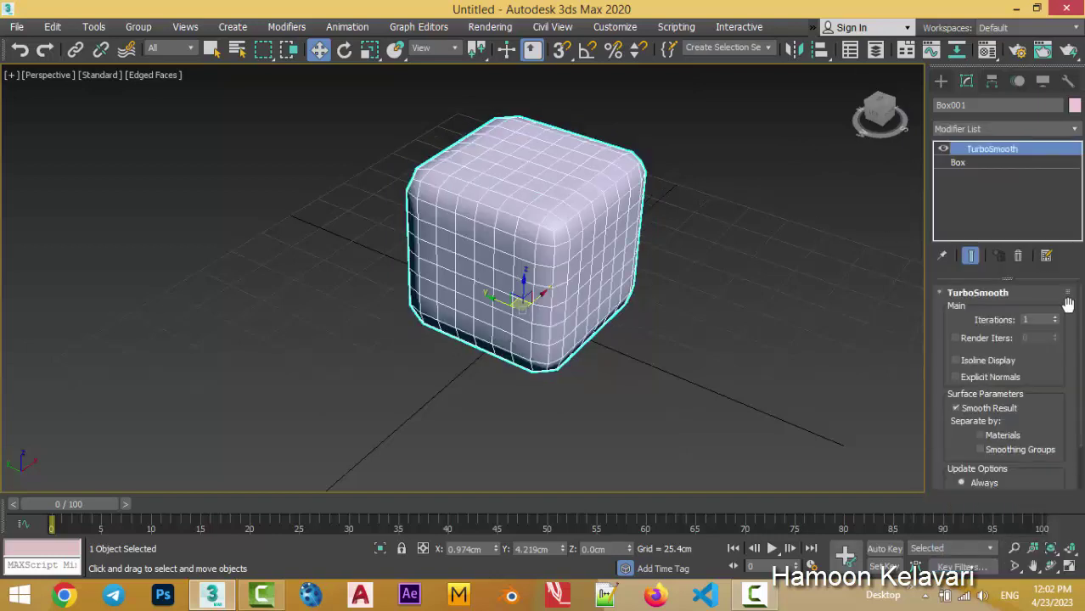
pyautogui.click(1054, 317)
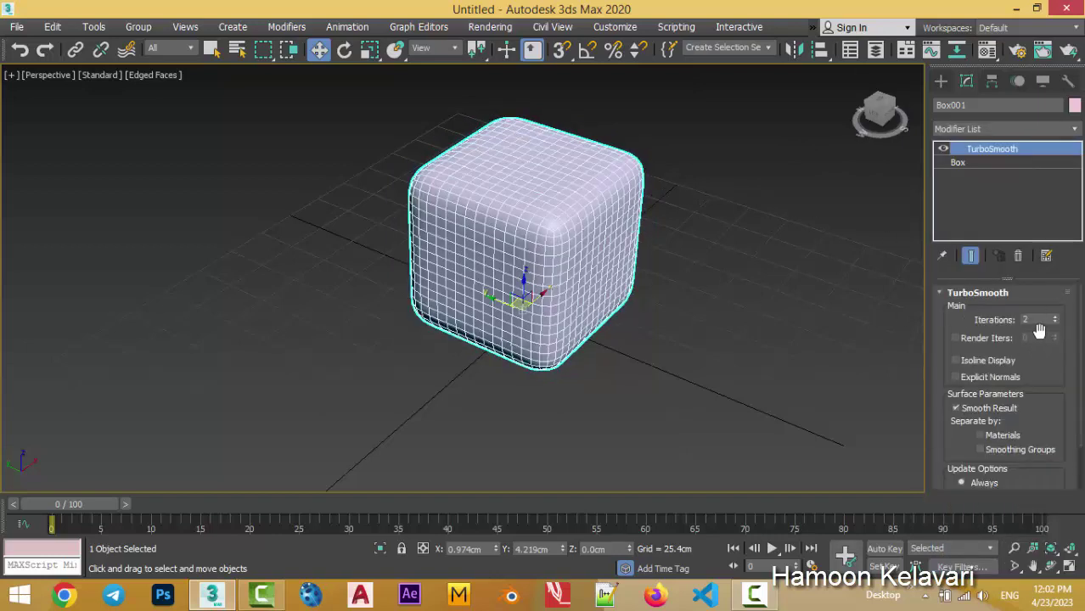
pyautogui.keyDown('alt'); pyautogui.moveTo(811, 277); pyautogui.dragTo(756, 259, button='middle'); pyautogui.keyUp('alt')
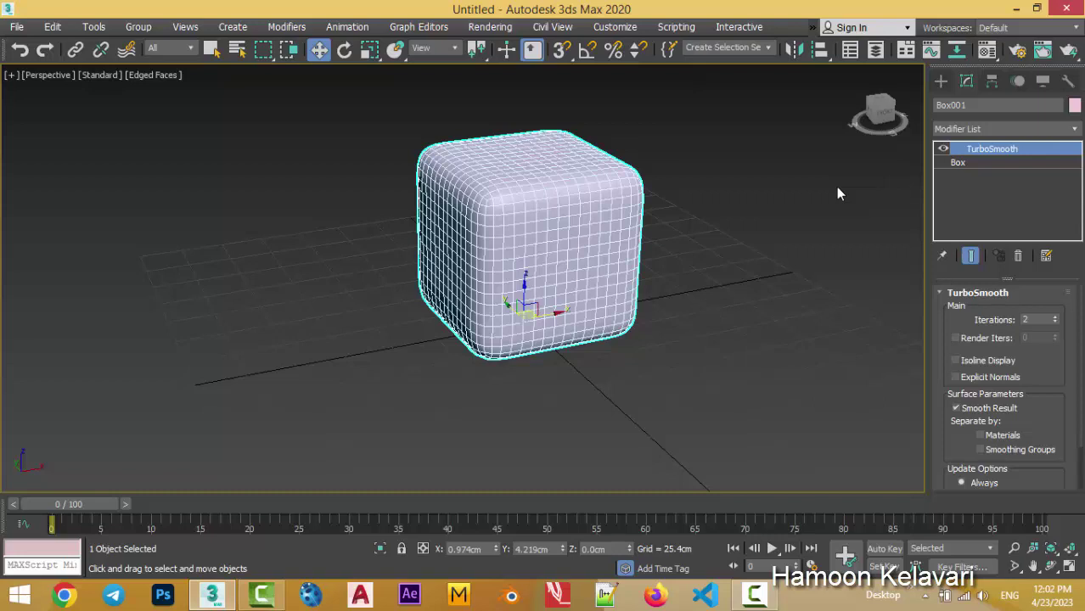
pyautogui.click(969, 129)
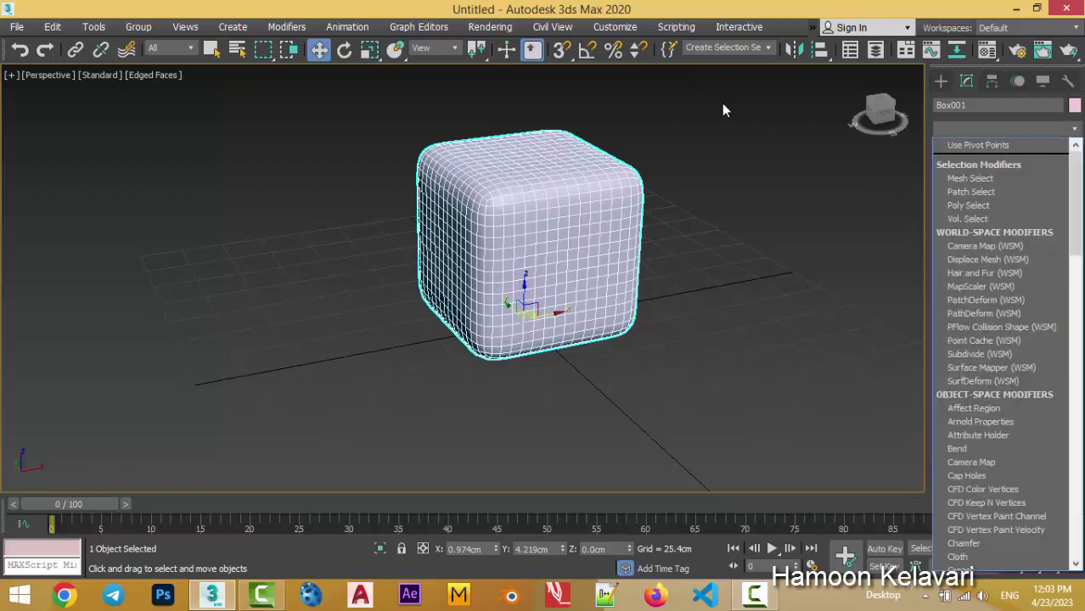
pyautogui.write('sp')
pyautogui.press('Return')
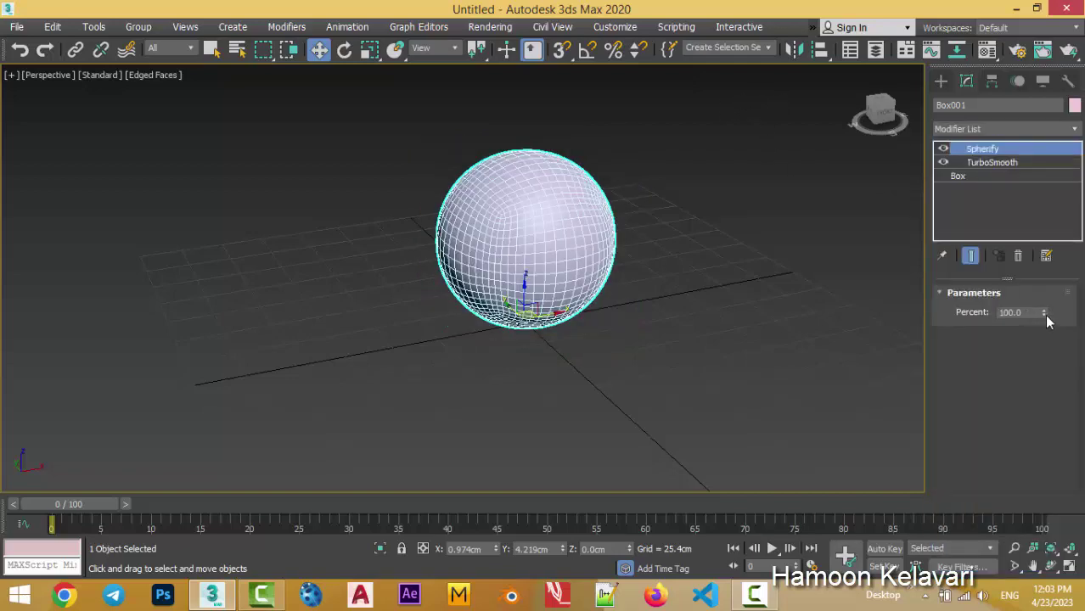
pyautogui.moveTo(1047, 320)
pyautogui.mouseDown()
pyautogui.moveTo(1047, 365)
pyautogui.moveTo(1047, 320)
pyautogui.mouseUp()
pyautogui.click(742, 323)
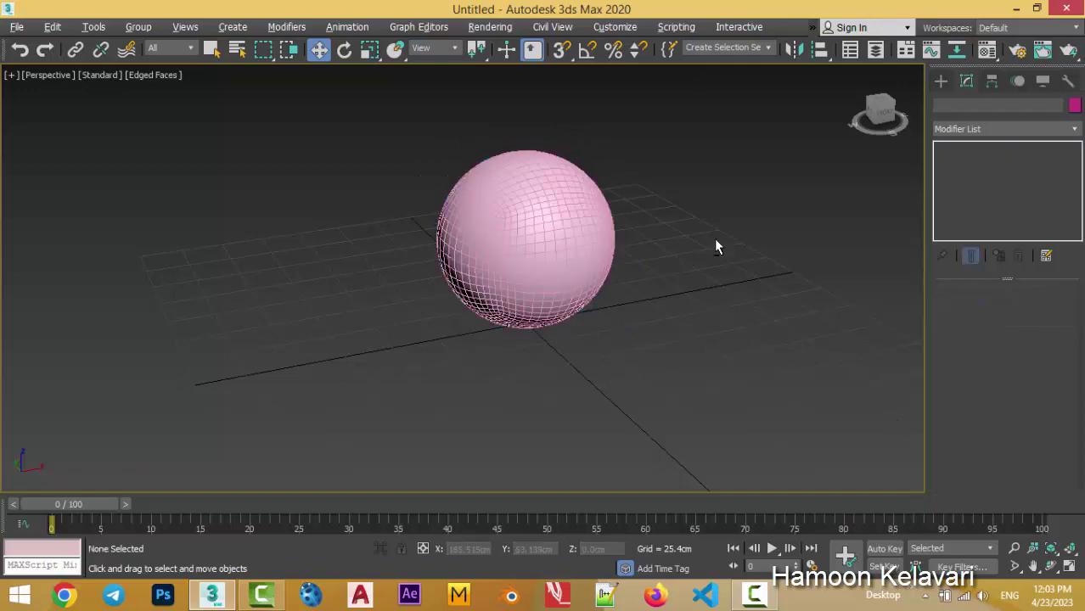
pyautogui.moveTo(717, 244)
pyautogui.keyDown('alt'); pyautogui.mouseDown(button='middle')
pyautogui.moveTo(628, 230)
pyautogui.moveTo(671, 265)
pyautogui.moveTo(564, 240)
pyautogui.moveTo(406, 272)
pyautogui.moveTo(535, 253)
pyautogui.moveTo(520, 225)
pyautogui.moveTo(636, 225)
pyautogui.moveTo(509, 252)
pyautogui.moveTo(443, 256)
pyautogui.moveTo(435, 239)
pyautogui.mouseUp(button='middle'); pyautogui.keyUp('alt')
pyautogui.press('F4')
pyautogui.scroll(4, 552, 258)
pyautogui.press('F4')
pyautogui.scroll(3, 456, 269)
pyautogui.scroll(-5, 598, 218)
pyautogui.moveTo(599, 218)
pyautogui.keyDown('alt'); pyautogui.mouseDown(button='middle')
pyautogui.moveTo(506, 177)
pyautogui.moveTo(434, 289)
pyautogui.mouseUp(button='middle'); pyautogui.keyUp('alt')
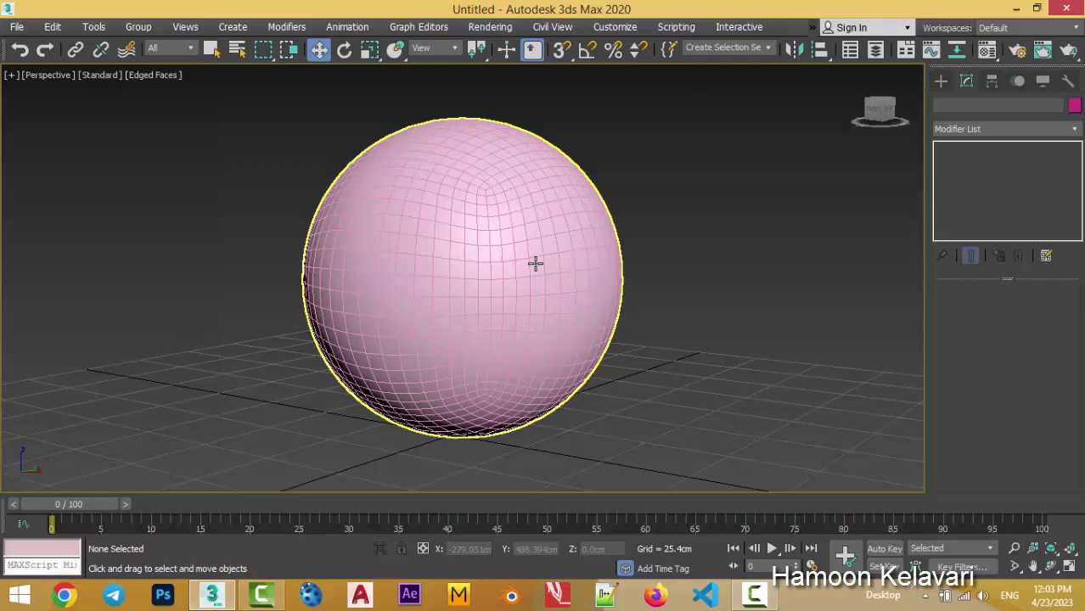
pyautogui.keyDown('alt'); pyautogui.moveTo(455, 92); pyautogui.dragTo(531, 175, button='middle'); pyautogui.keyUp('alt')
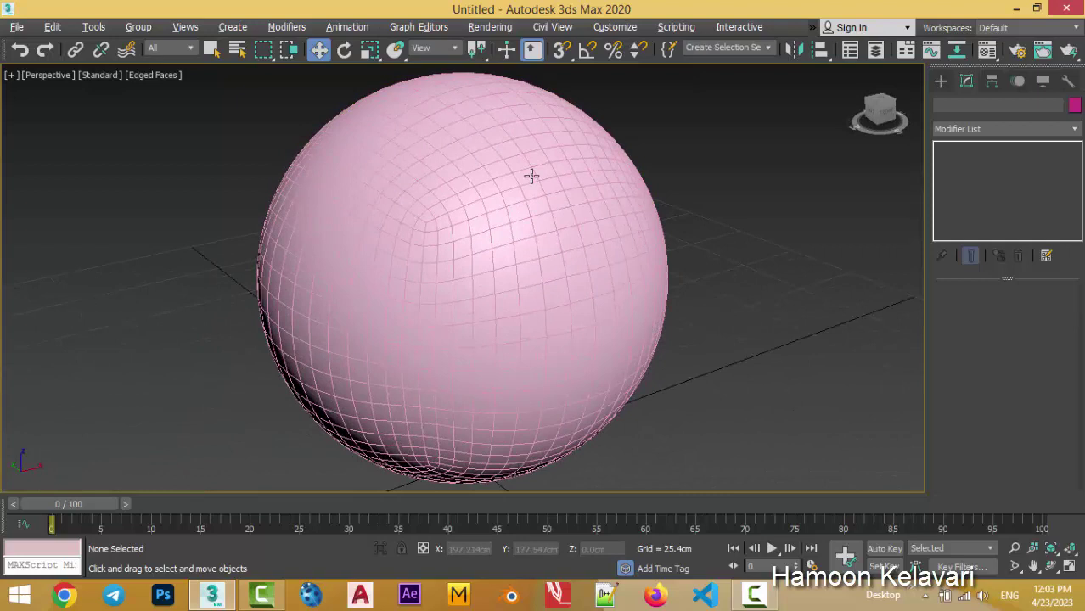
pyautogui.scroll(-3, 503, 201)
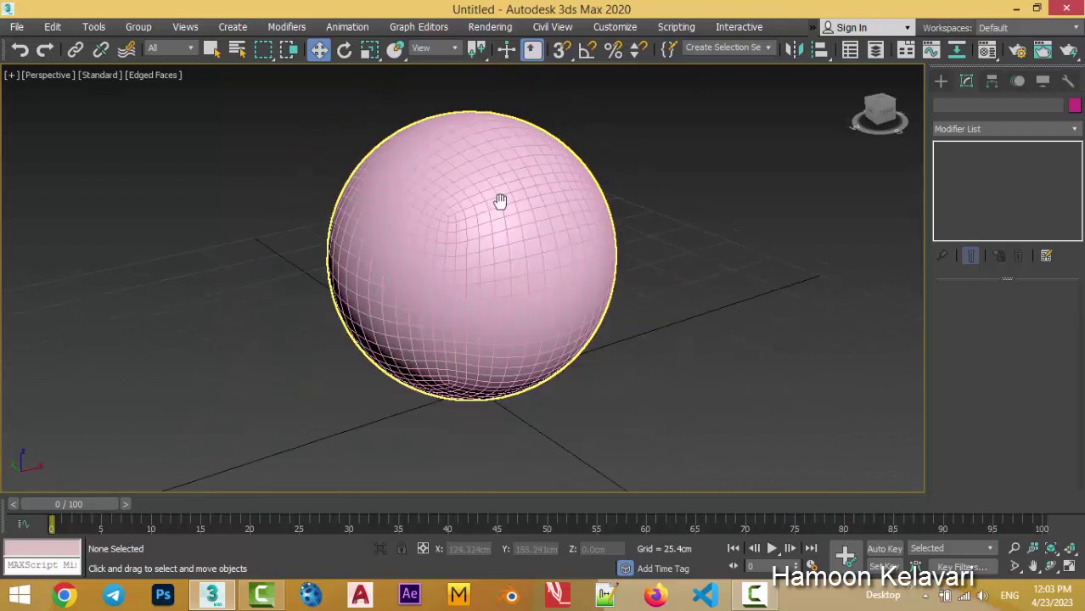
pyautogui.scroll(-2, 500, 201)
pyautogui.click(497, 203)
pyautogui.keyDown('alt'); pyautogui.moveTo(497, 203); pyautogui.dragTo(615, 197, button='middle'); pyautogui.keyUp('alt')
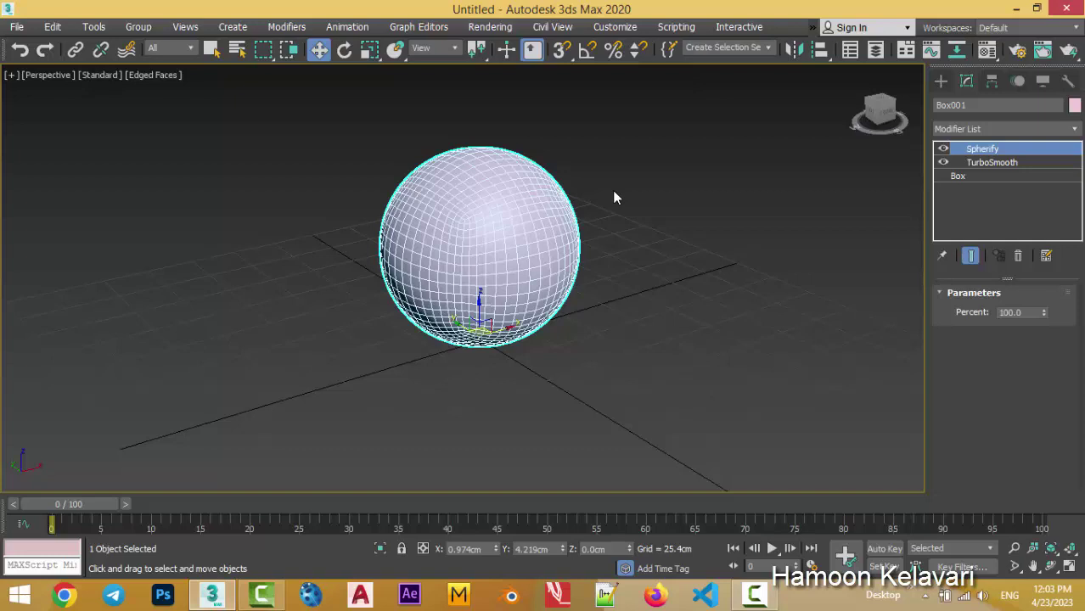
# - Add a Noise modifier to the sphere and rough in its scale and X strength
pyautogui.click(964, 129)
pyautogui.press('n')
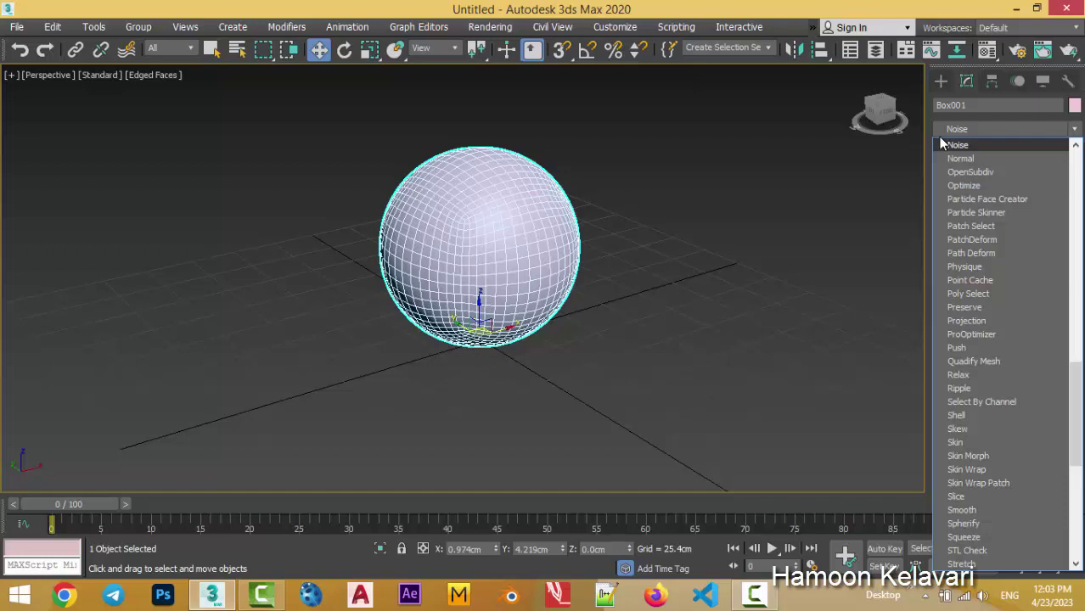
pyautogui.click(940, 143)
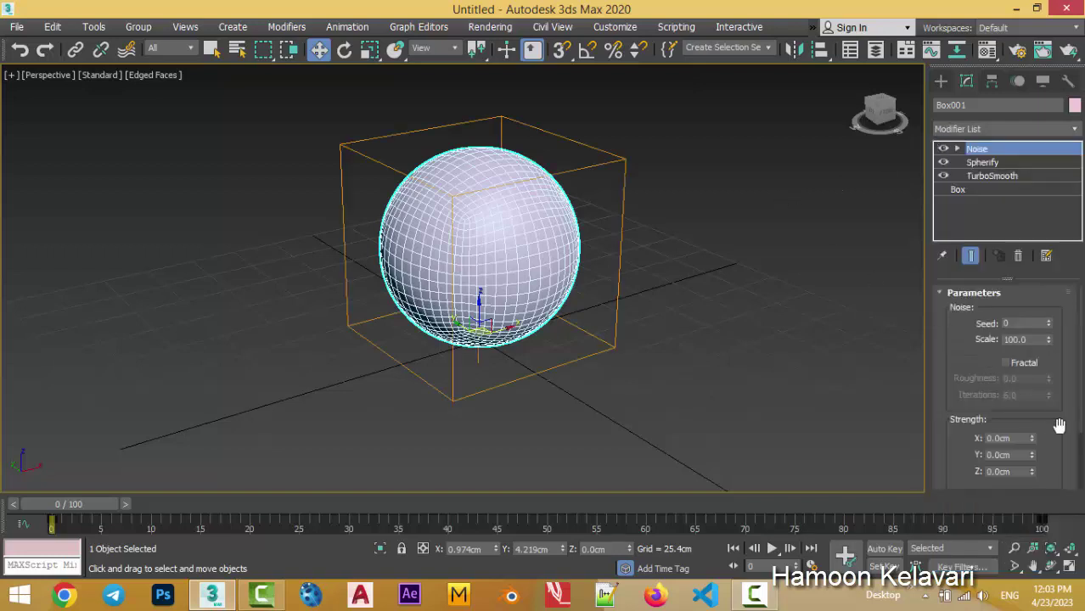
pyautogui.moveTo(1029, 443)
pyautogui.mouseDown()
pyautogui.moveTo(1024, 420)
pyautogui.moveTo(1033, 465)
pyautogui.moveTo(1044, 308)
pyautogui.moveTo(1034, 425)
pyautogui.mouseUp()
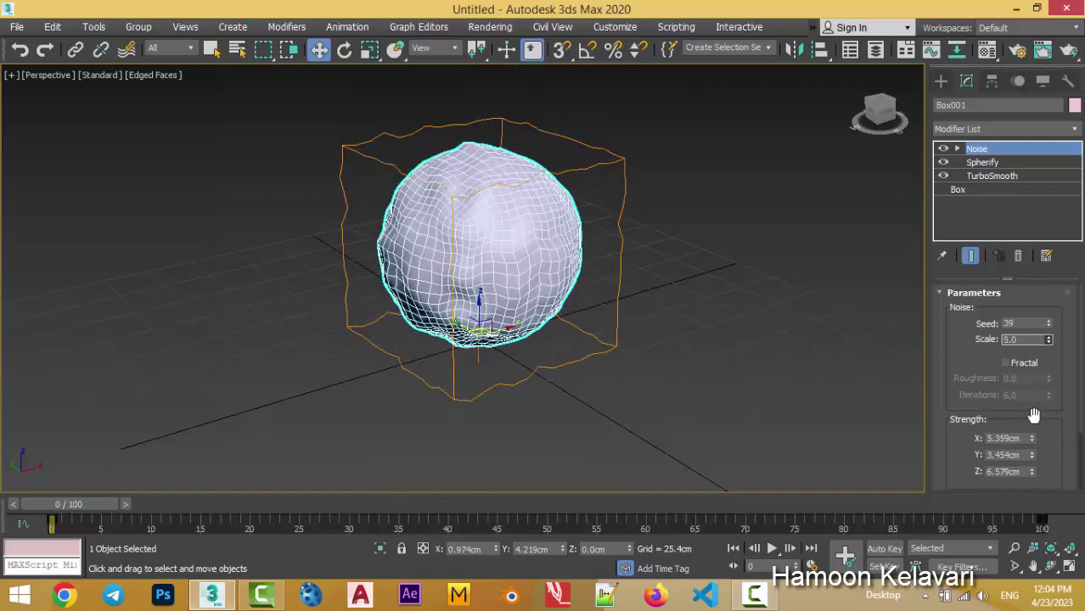
pyautogui.moveTo(667, 231)
pyautogui.keyDown('alt'); pyautogui.mouseDown(button='middle')
pyautogui.moveTo(672, 266)
pyautogui.moveTo(812, 278)
pyautogui.mouseUp(button='middle'); pyautogui.keyUp('alt')
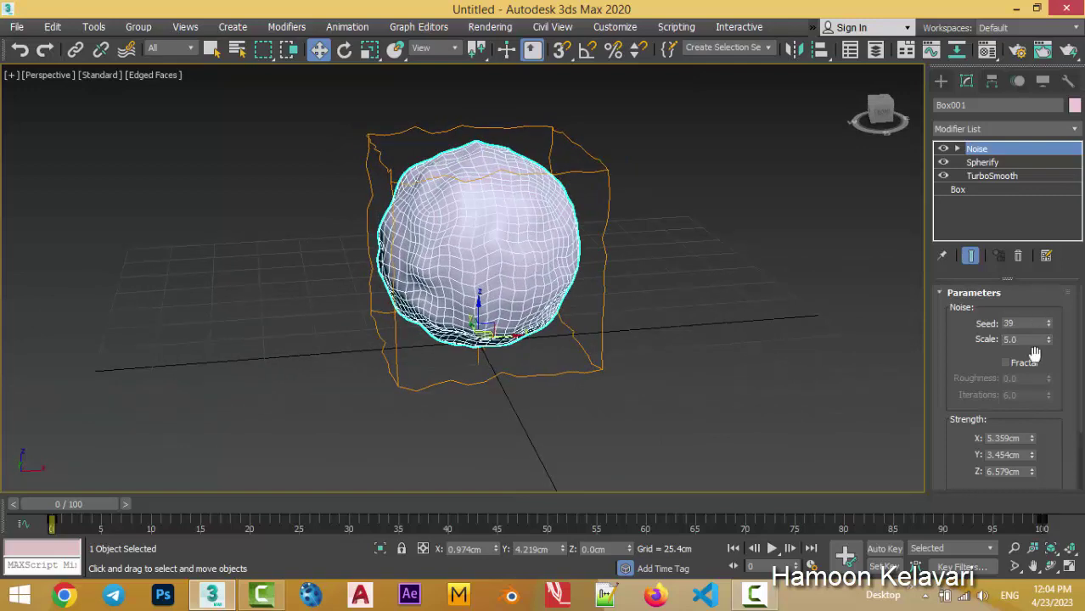
pyautogui.moveTo(1049, 341); pyautogui.dragTo(1037, 127)
pyautogui.moveTo(1031, 438); pyautogui.dragTo(1031, 399)
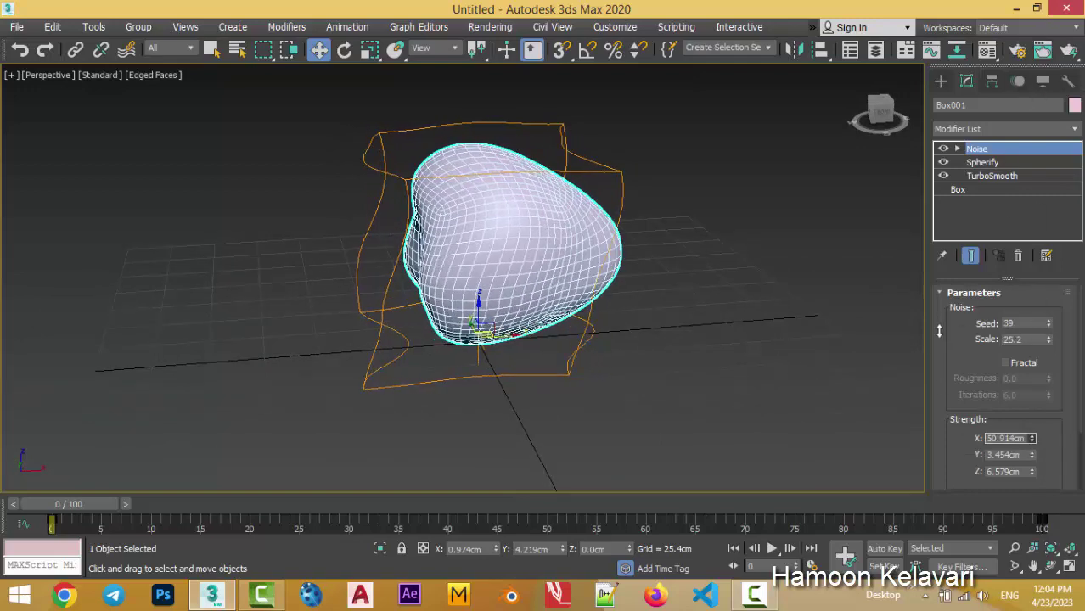
# - Set the Noise strength to X 25, Y 20 and Z 15 cm
pyautogui.doubleClick(1010, 438)
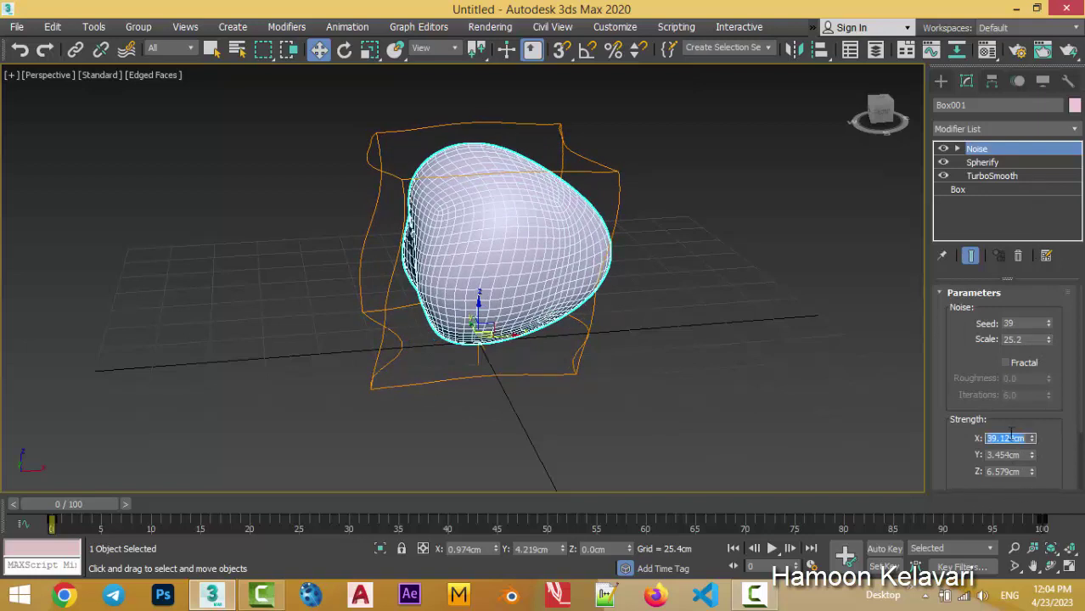
pyautogui.write('25')
pyautogui.press('Return')
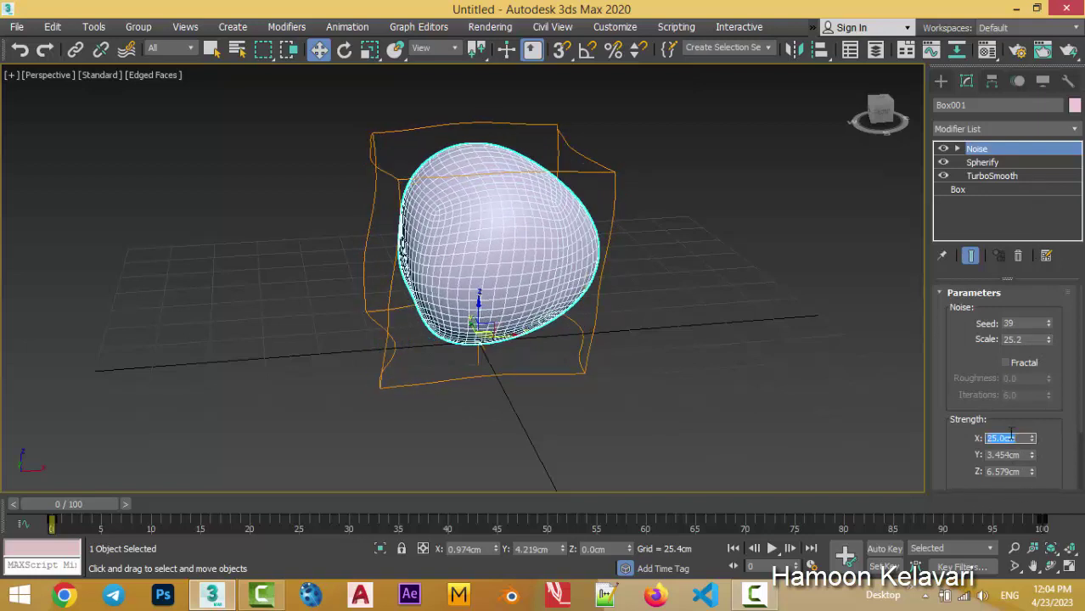
pyautogui.press('Tab')
pyautogui.write('20')
pyautogui.press('Return')
pyautogui.press('Tab')
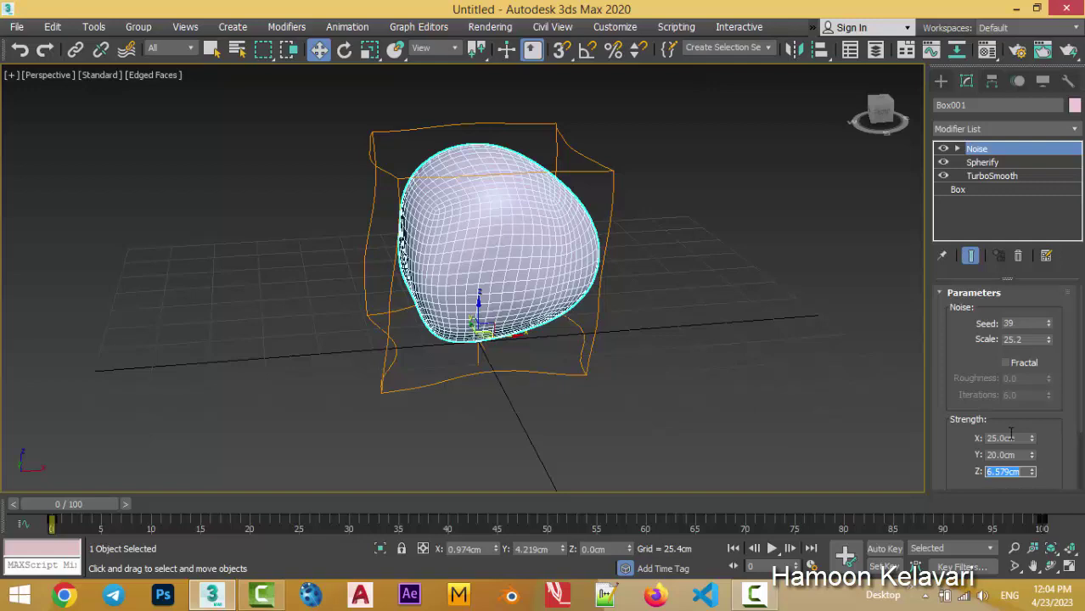
pyautogui.write('15')
pyautogui.press('Return')
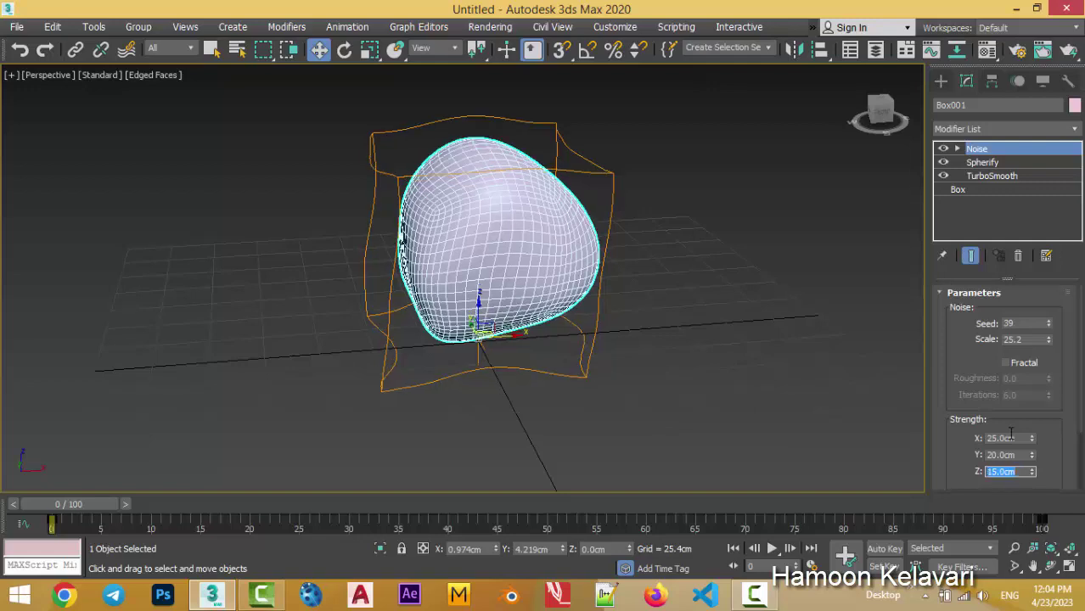
# - Lower the Noise scale to about 12.7 and orbit to inspect the lumpy rock
pyautogui.moveTo(652, 360)
pyautogui.keyDown('alt'); pyautogui.mouseDown(button='middle')
pyautogui.moveTo(702, 320)
pyautogui.moveTo(659, 354)
pyautogui.moveTo(722, 340)
pyautogui.mouseUp(button='middle'); pyautogui.keyUp('alt')
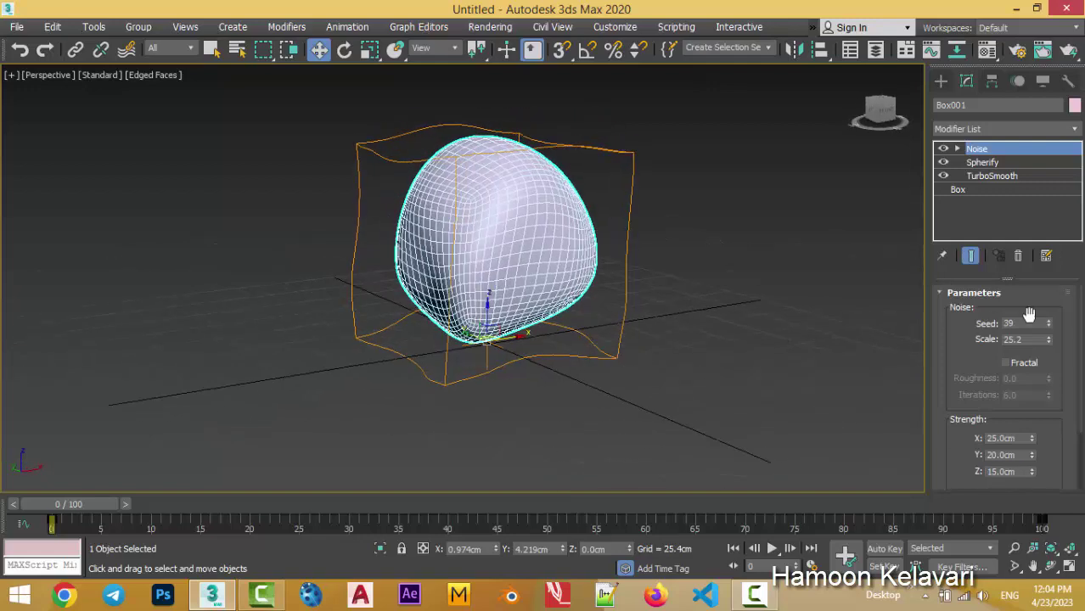
pyautogui.moveTo(1051, 342); pyautogui.dragTo(1047, 375)
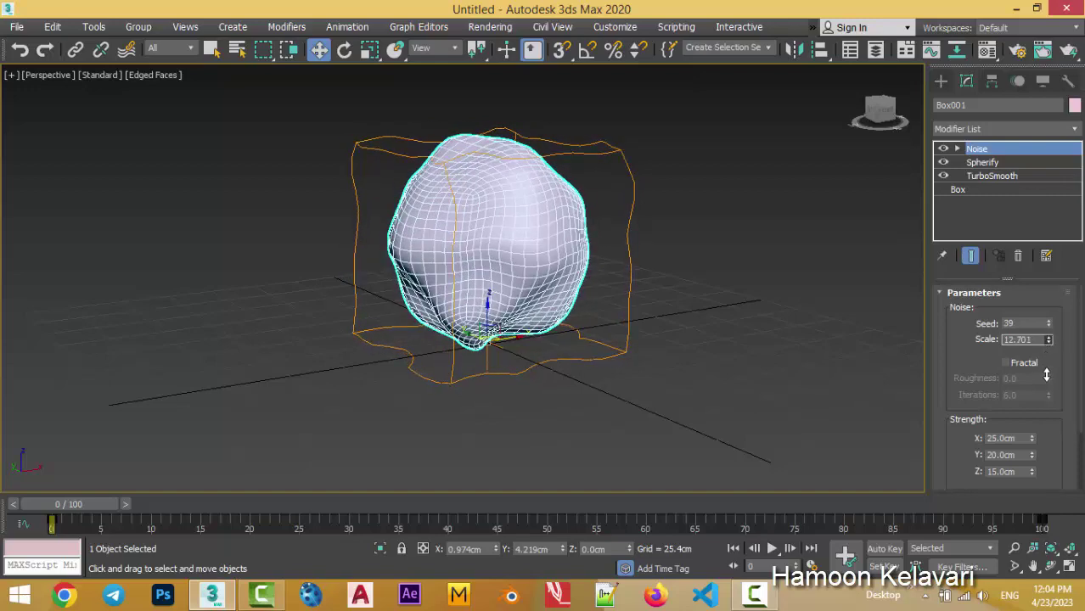
pyautogui.click(811, 246)
pyautogui.scroll(3, 728, 244)
pyautogui.moveTo(729, 245)
pyautogui.keyDown('alt'); pyautogui.mouseDown(button='middle')
pyautogui.moveTo(564, 237)
pyautogui.moveTo(477, 286)
pyautogui.moveTo(404, 256)
pyautogui.moveTo(709, 272)
pyautogui.moveTo(605, 244)
pyautogui.mouseUp(button='middle'); pyautogui.keyUp('alt')
pyautogui.click(606, 245)
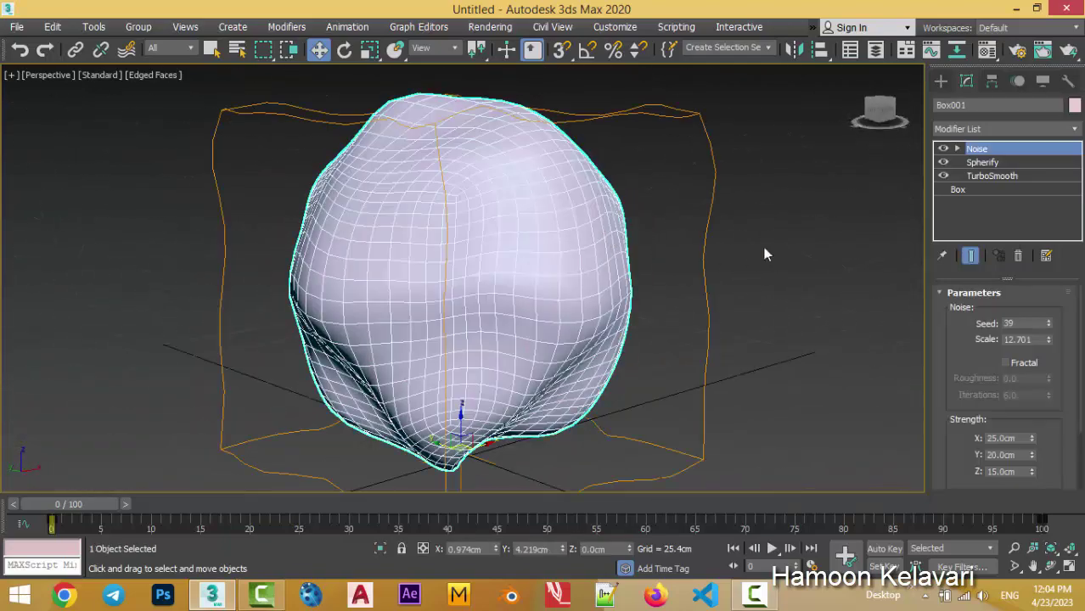
# - Add a second TurboSmooth modifier on top of the rock's stack
pyautogui.click(765, 251)
pyautogui.moveTo(765, 251)
pyautogui.keyDown('alt'); pyautogui.mouseDown(button='middle')
pyautogui.moveTo(678, 281)
pyautogui.moveTo(480, 226)
pyautogui.mouseUp(button='middle'); pyautogui.keyUp('alt')
pyautogui.scroll(4, 480, 226)
pyautogui.scroll(-1, 517, 262)
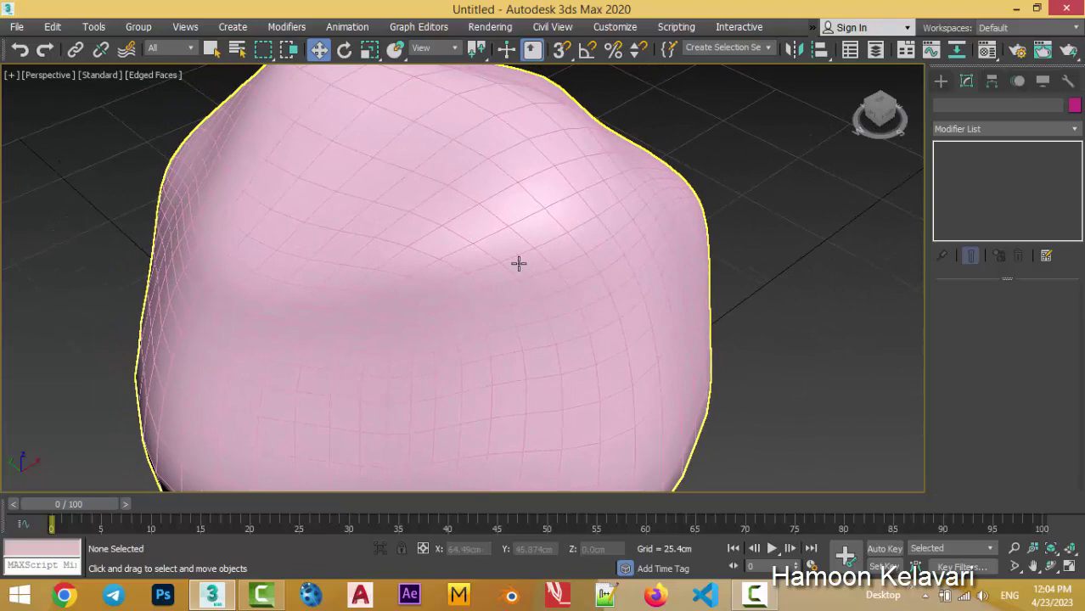
pyautogui.scroll(-3, 530, 274)
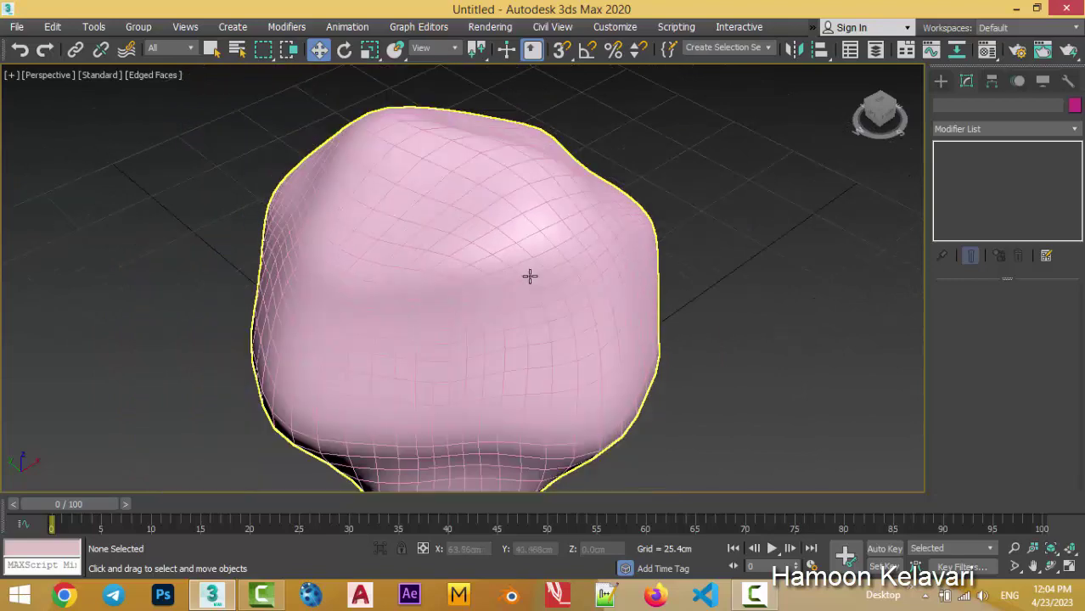
pyautogui.click(577, 274)
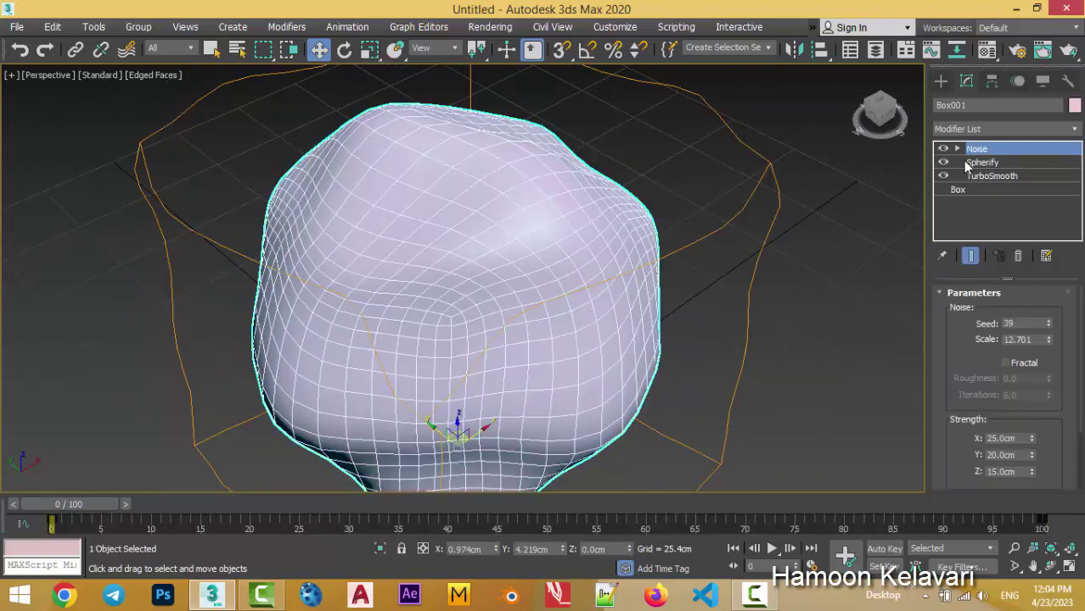
pyautogui.click(979, 130)
pyautogui.write('tu')
pyautogui.press('Return')
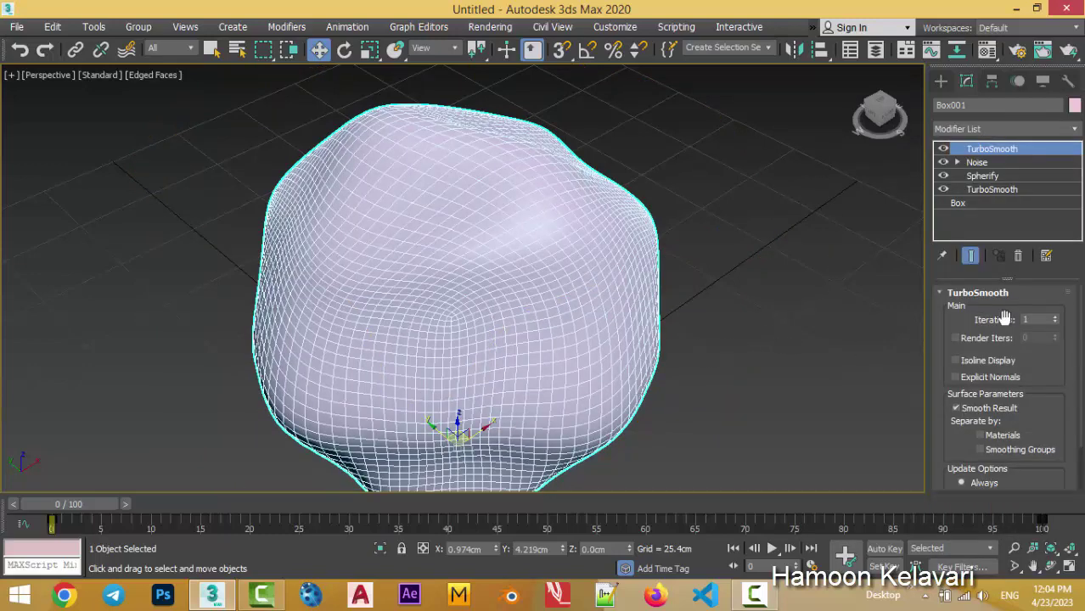
# - Set the new TurboSmooth to 2 iterations and check the rock above the grid
pyautogui.click(1055, 317)
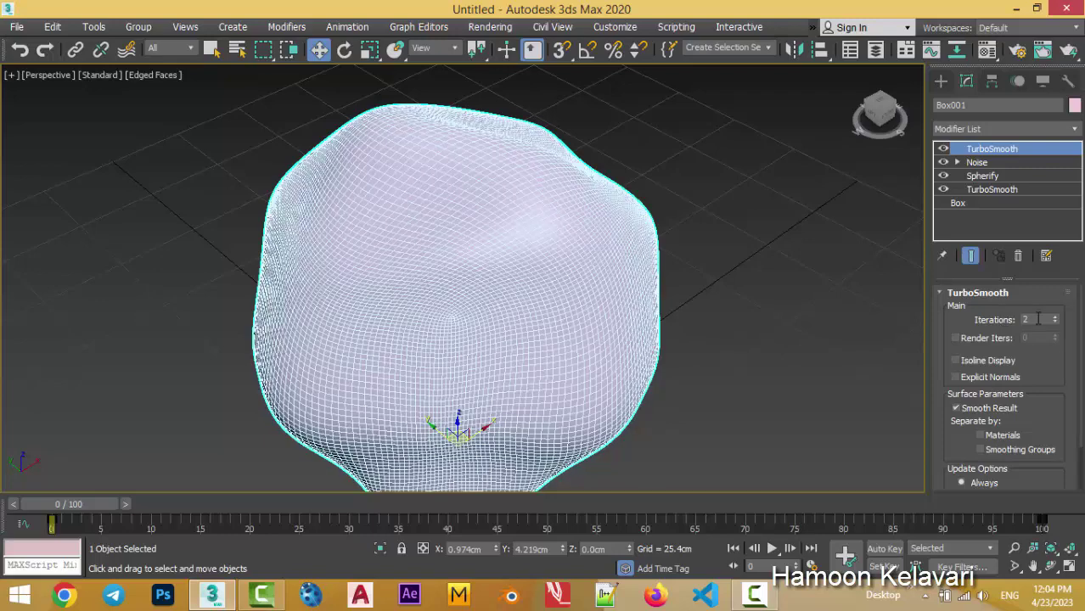
pyautogui.click(819, 314)
pyautogui.scroll(-3, 632, 321)
pyautogui.moveTo(615, 318)
pyautogui.keyDown('alt'); pyautogui.mouseDown(button='middle')
pyautogui.moveTo(613, 259)
pyautogui.moveTo(556, 259)
pyautogui.mouseUp(button='middle'); pyautogui.keyUp('alt')
pyautogui.click(566, 256)
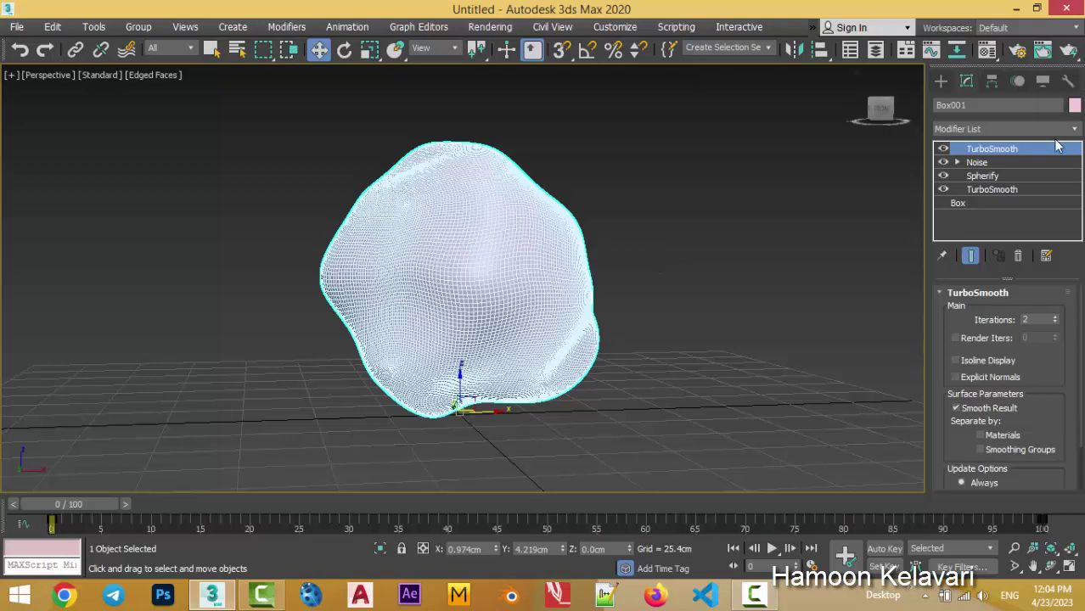
# - Add a Displace modifier to the rock and set its mapping to Spherical
pyautogui.click(1012, 127)
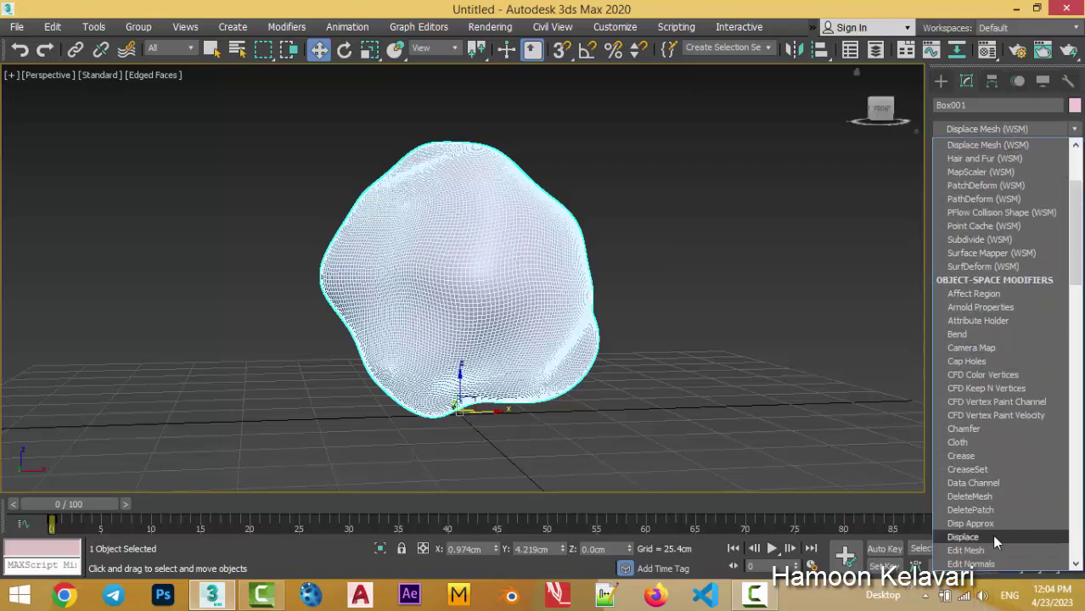
pyautogui.scroll(-2, 994, 538)
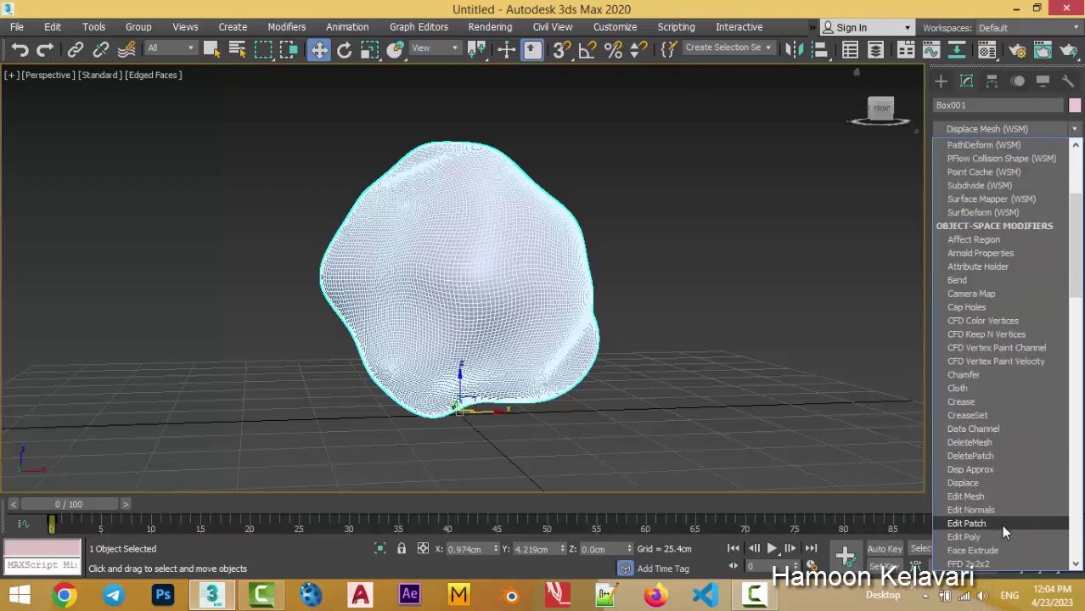
pyautogui.click(985, 483)
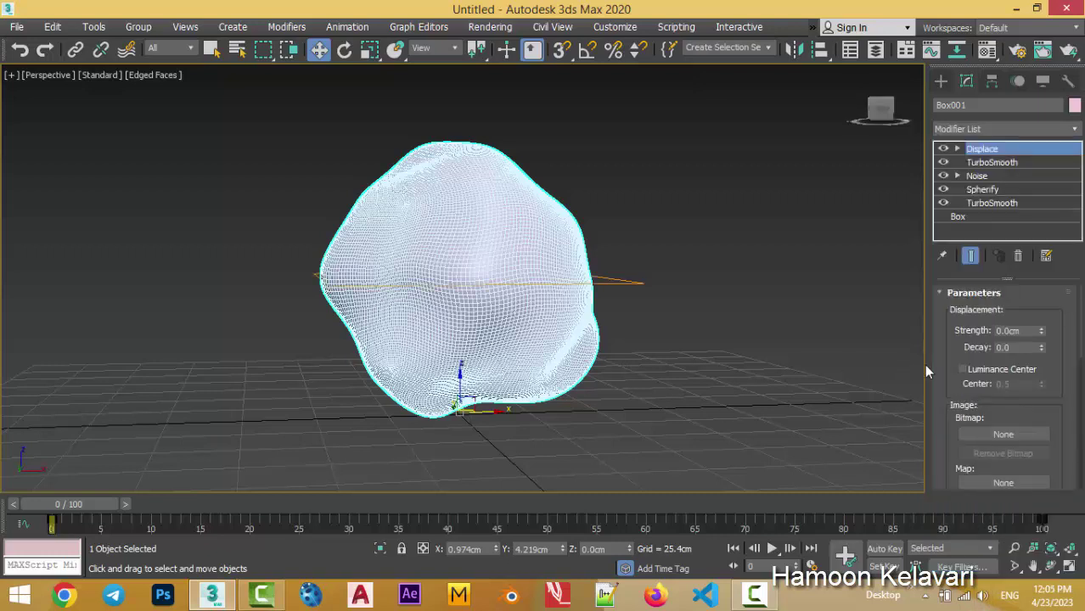
pyautogui.moveTo(1032, 393); pyautogui.dragTo(1001, 243)
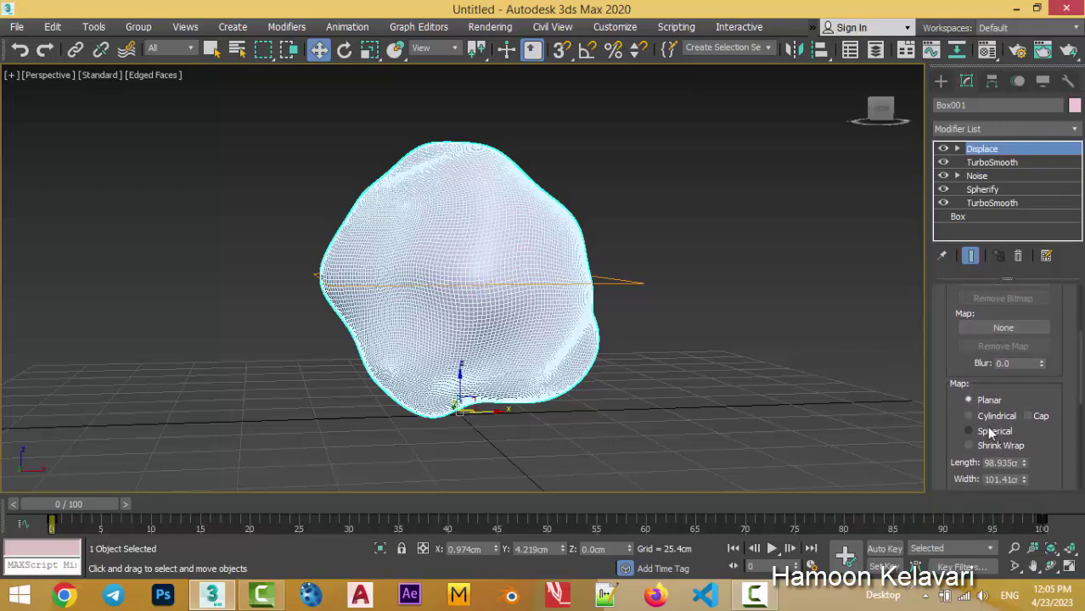
pyautogui.click(987, 430)
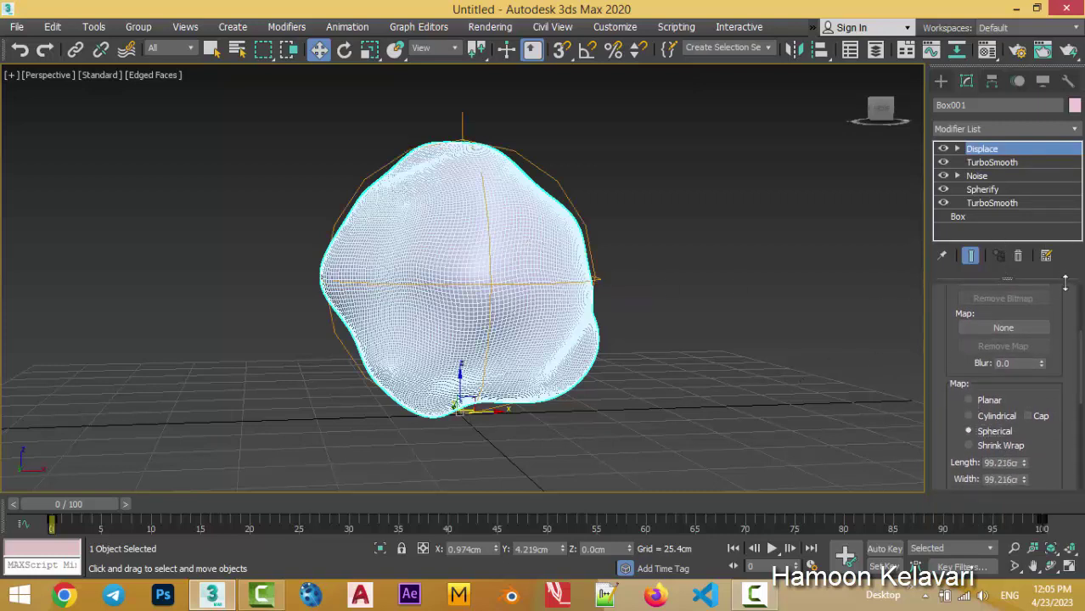
pyautogui.scroll(2, 1061, 300)
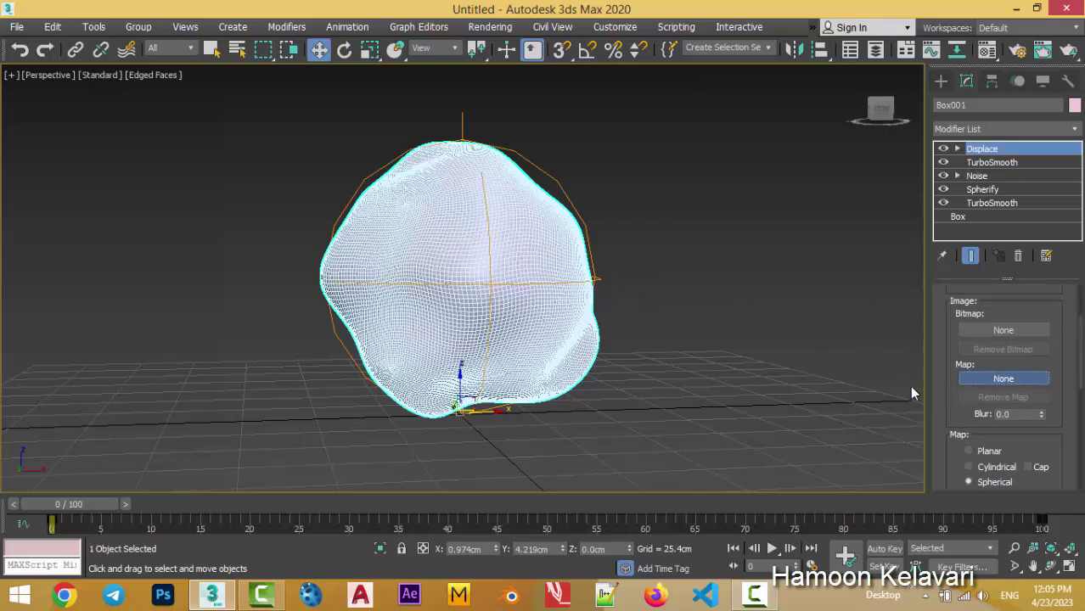
# - Assign the Smoke map from the browser's General group as the displacement map
pyautogui.click(259, 99)
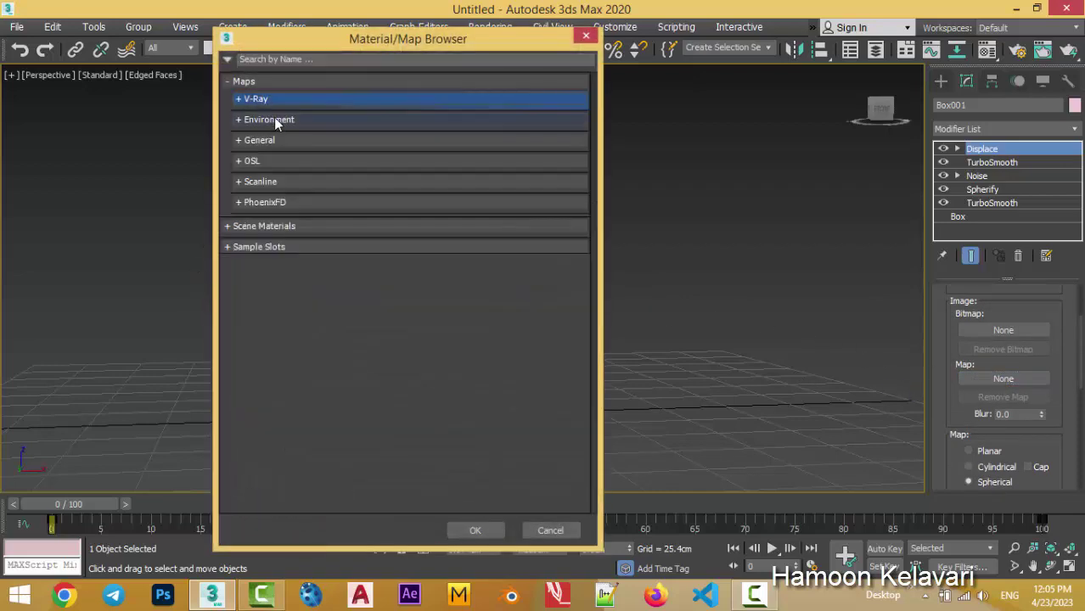
pyautogui.click(270, 139)
pyautogui.click(290, 328)
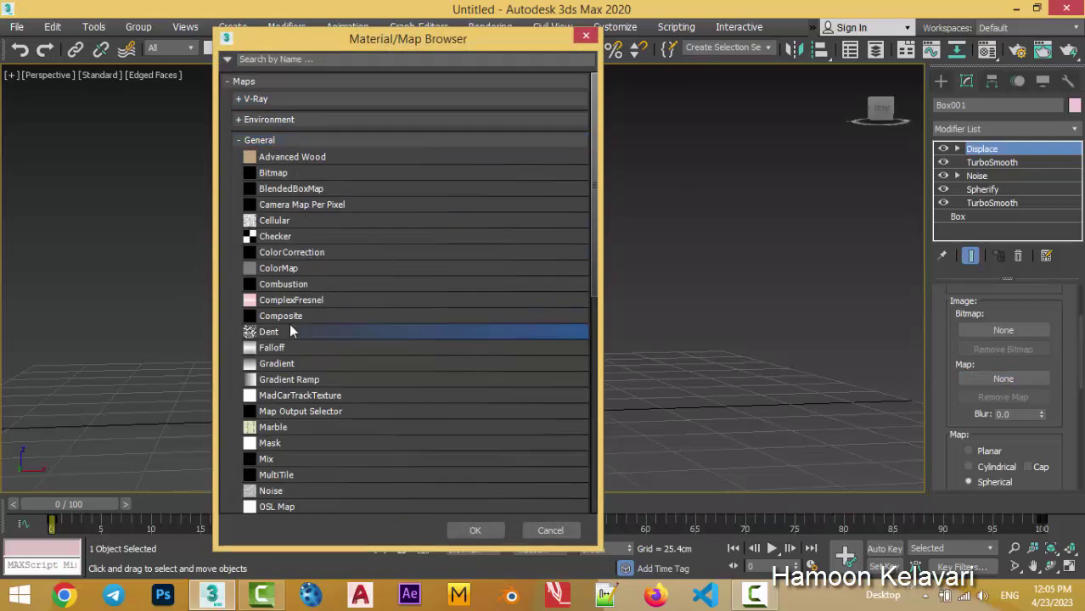
pyautogui.click(287, 220)
pyautogui.scroll(-2, 314, 292)
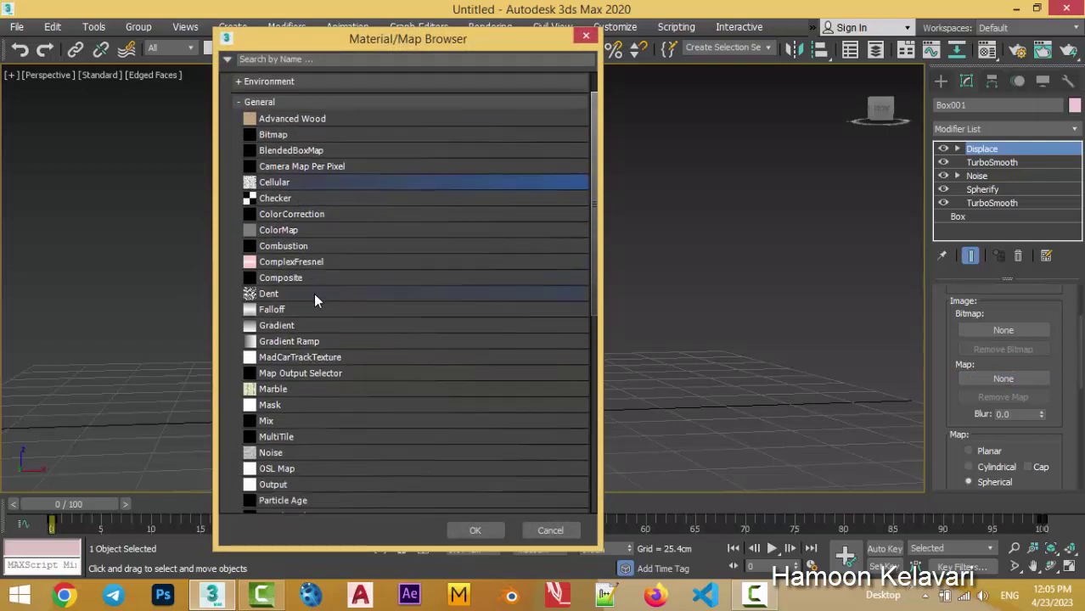
pyautogui.scroll(-1, 358, 362)
pyautogui.scroll(-1, 325, 380)
pyautogui.click(312, 400)
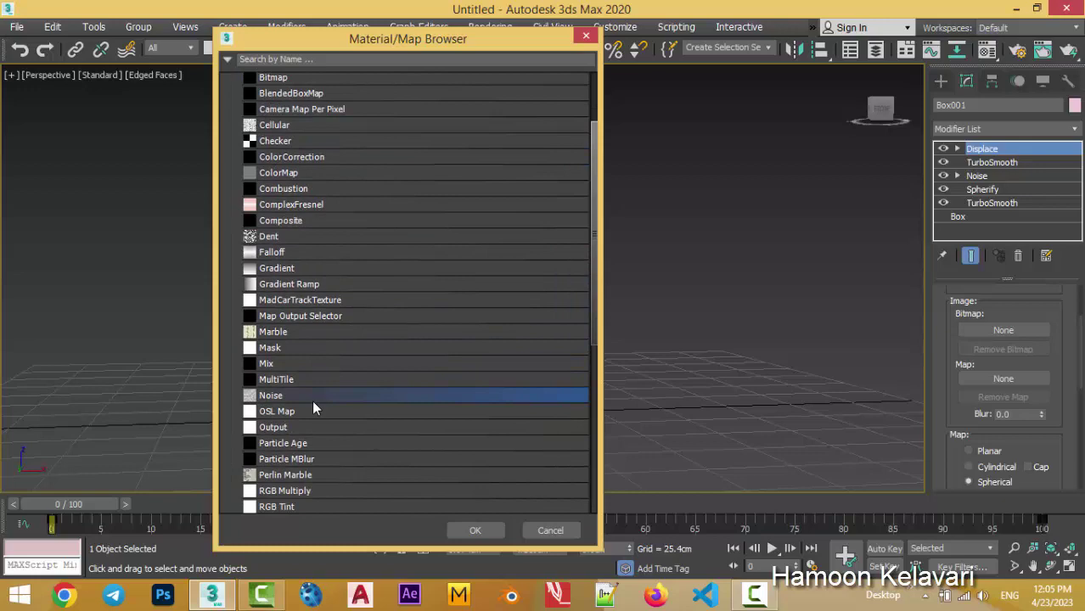
pyautogui.scroll(-1, 312, 400)
pyautogui.scroll(-3, 309, 448)
pyautogui.doubleClick(303, 478)
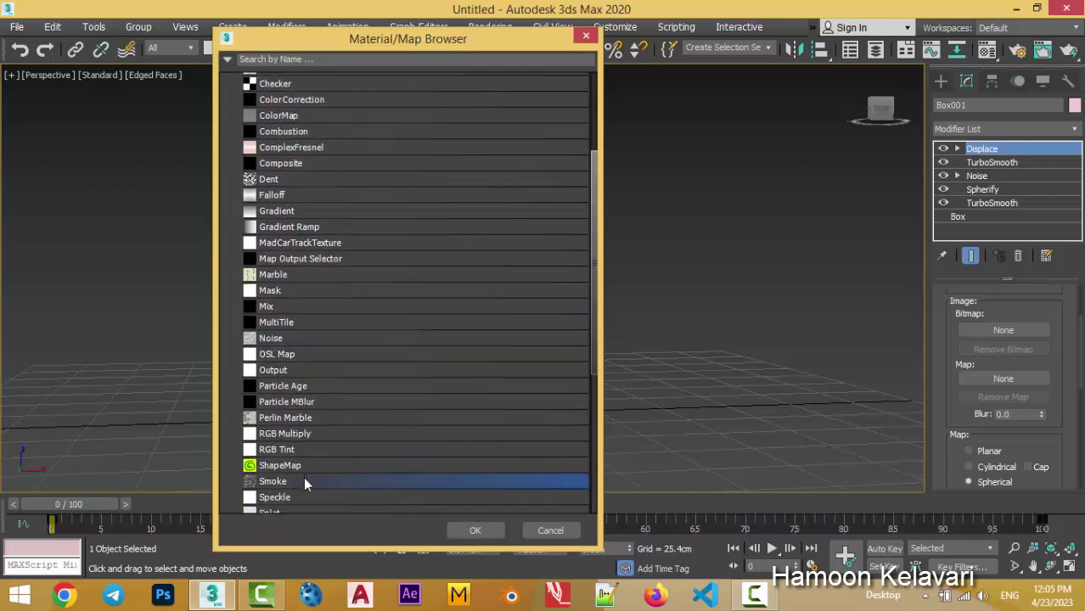
pyautogui.scroll(2, 1056, 371)
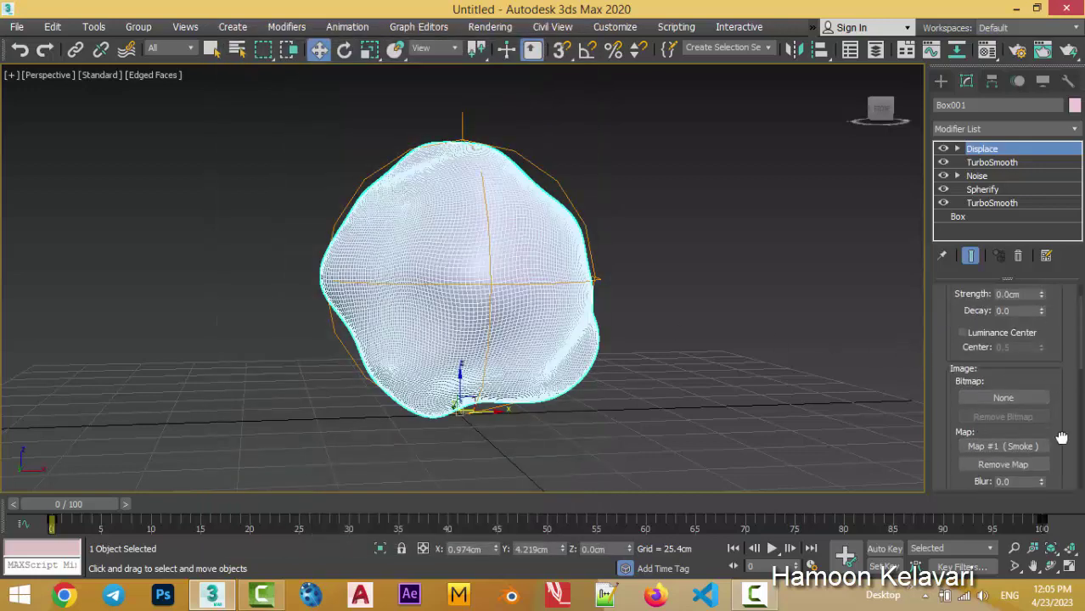
# - Set Displace strength to about -18.186 cm and view the rock without edged faces
pyautogui.scroll(1, 1056, 371)
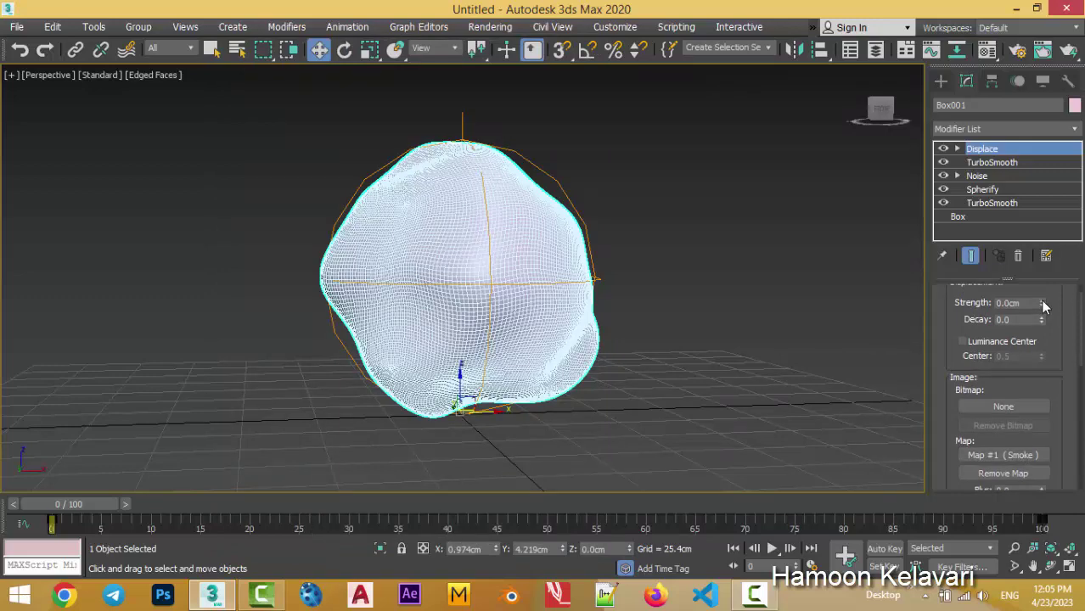
pyautogui.moveTo(1041, 303); pyautogui.dragTo(1031, 124)
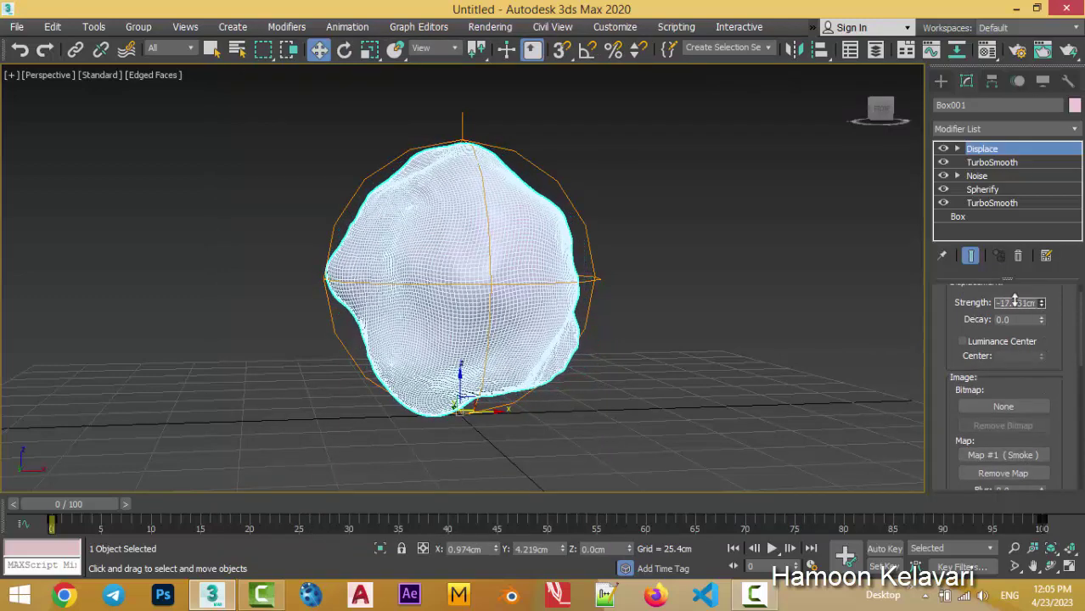
pyautogui.click(823, 243)
pyautogui.press('F4')
pyautogui.moveTo(706, 207)
pyautogui.keyDown('alt'); pyautogui.mouseDown(button='middle')
pyautogui.moveTo(554, 223)
pyautogui.moveTo(461, 204)
pyautogui.moveTo(508, 246)
pyautogui.moveTo(609, 239)
pyautogui.mouseUp(button='middle'); pyautogui.keyUp('alt')
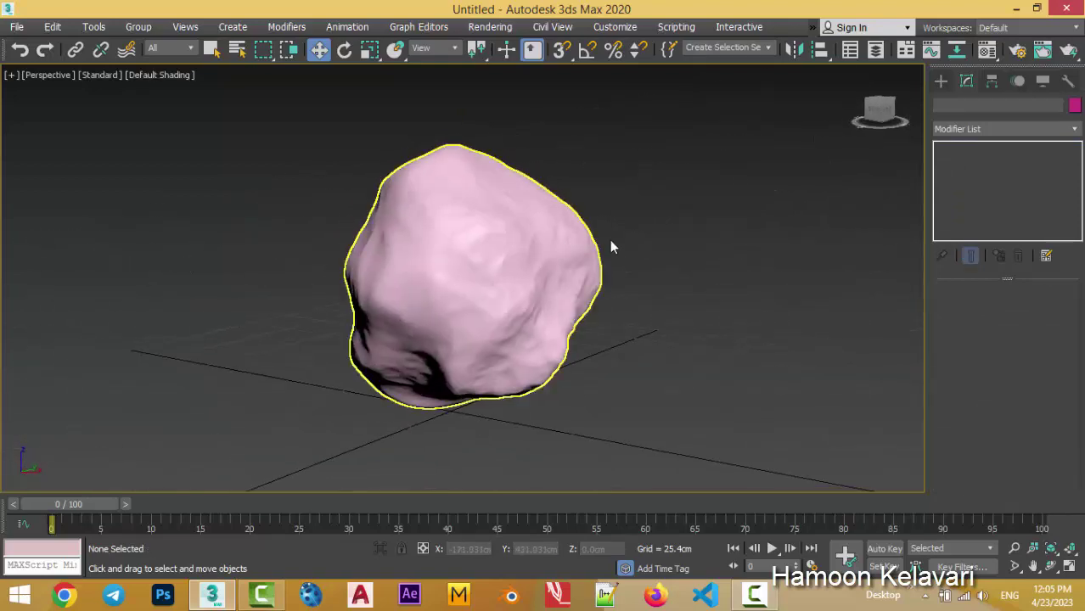
pyautogui.click(608, 268)
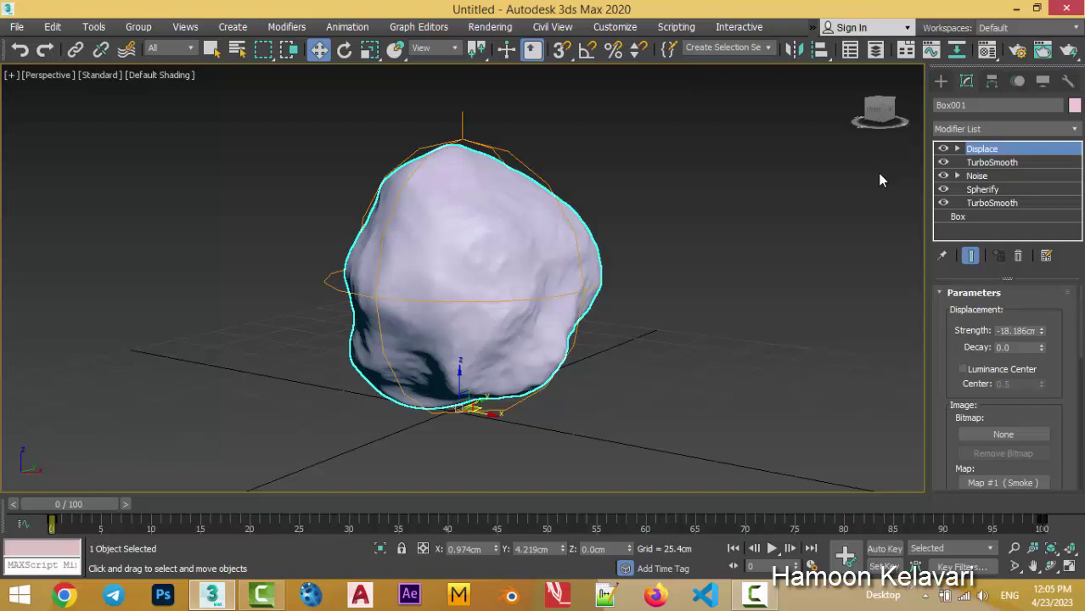
# - Load the Smoke map (Map #1) into a Material Editor sample slot as an instance
pyautogui.click(988, 51)
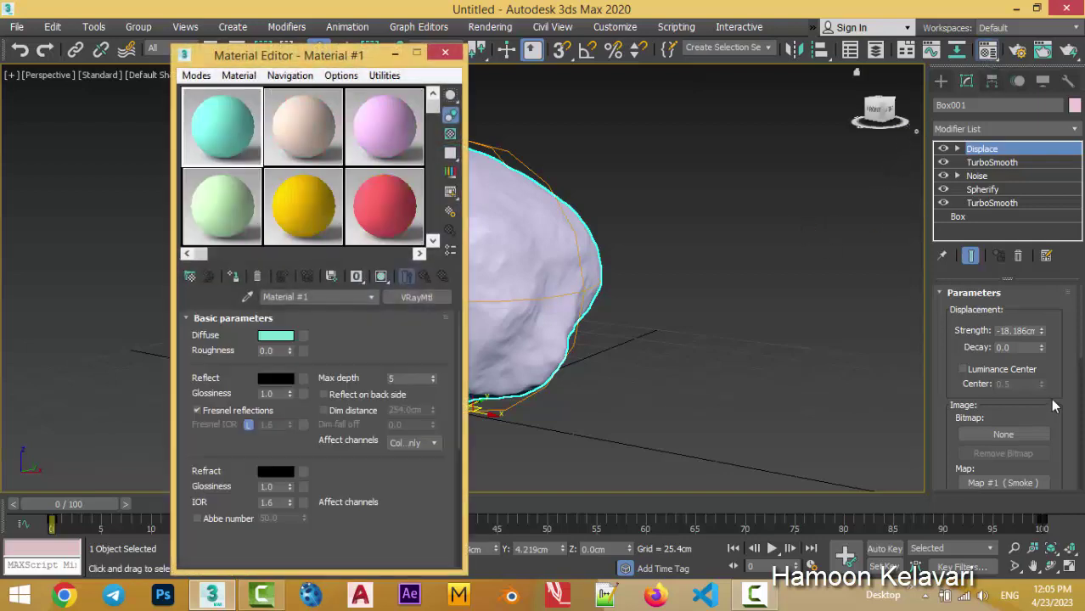
pyautogui.scroll(-2, 1053, 407)
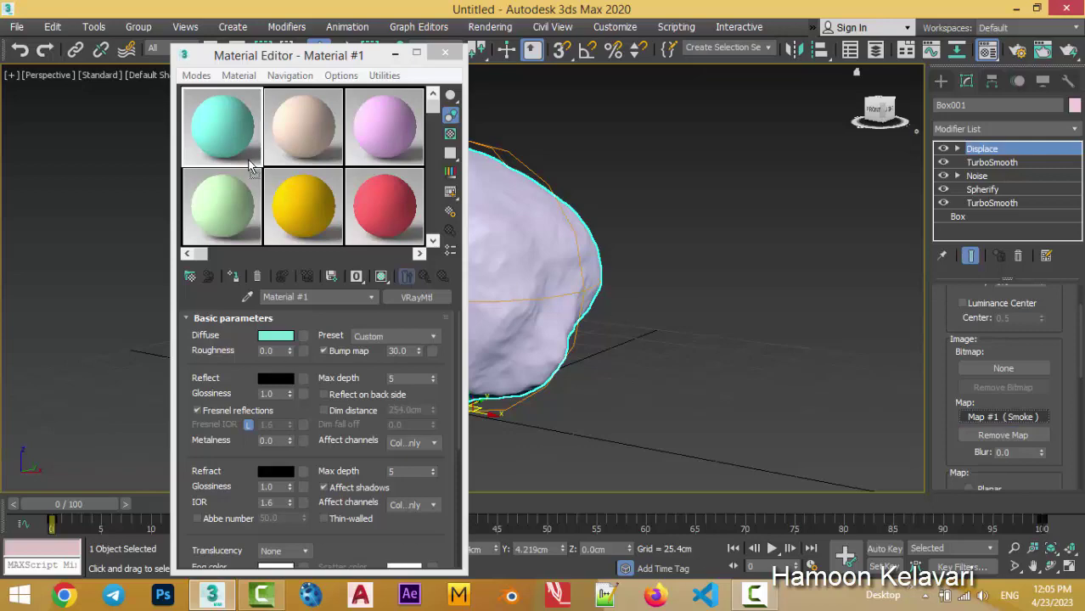
pyautogui.moveTo(250, 166); pyautogui.dragTo(248, 163)
pyautogui.click(285, 360)
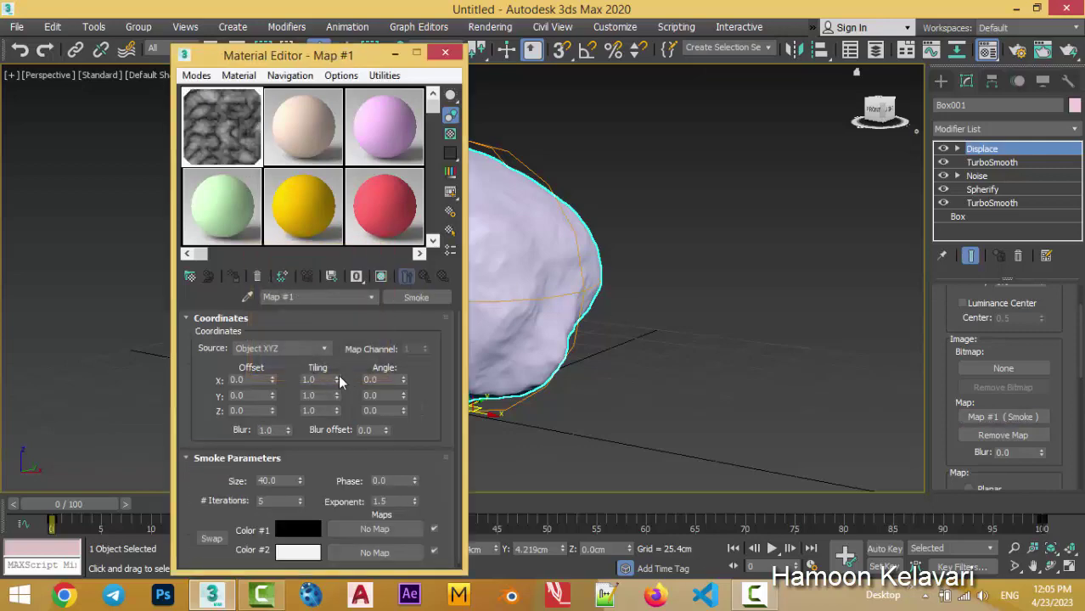
pyautogui.moveTo(289, 64); pyautogui.dragTo(768, 68)
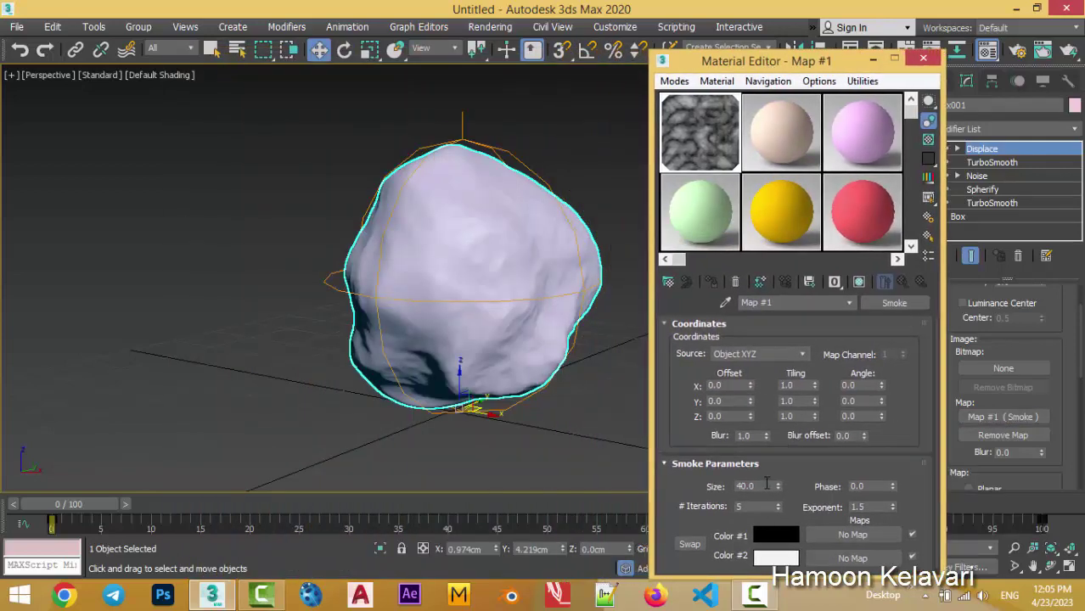
# - Set the Smoke map Size to 10 and # Iterations to 10
pyautogui.moveTo(766, 486); pyautogui.dragTo(665, 477)
pyautogui.write('20')
pyautogui.press('Return')
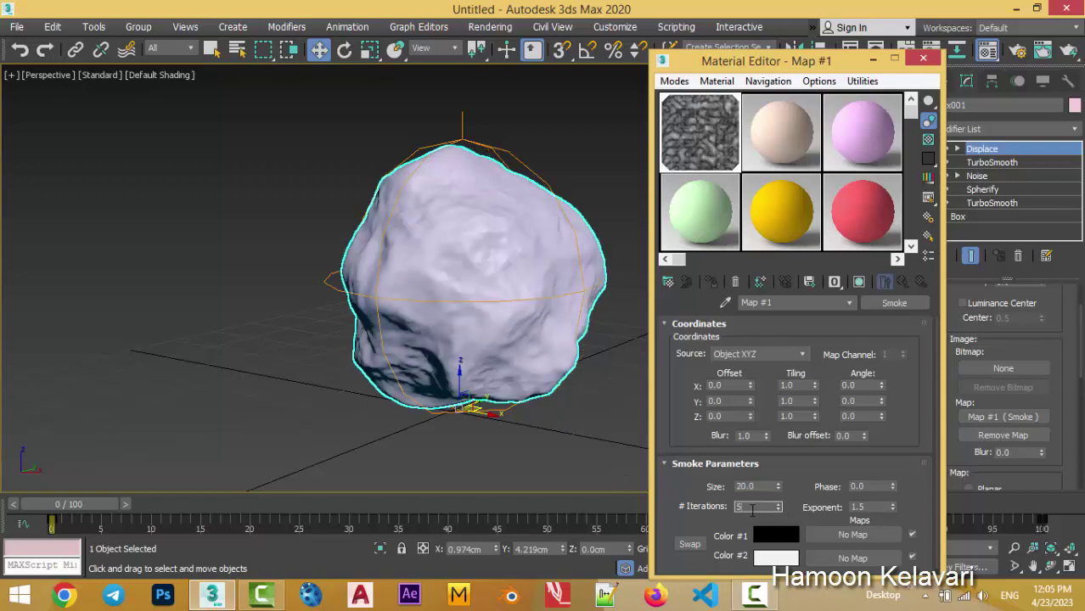
pyautogui.moveTo(752, 508); pyautogui.dragTo(875, 470)
pyautogui.write('10')
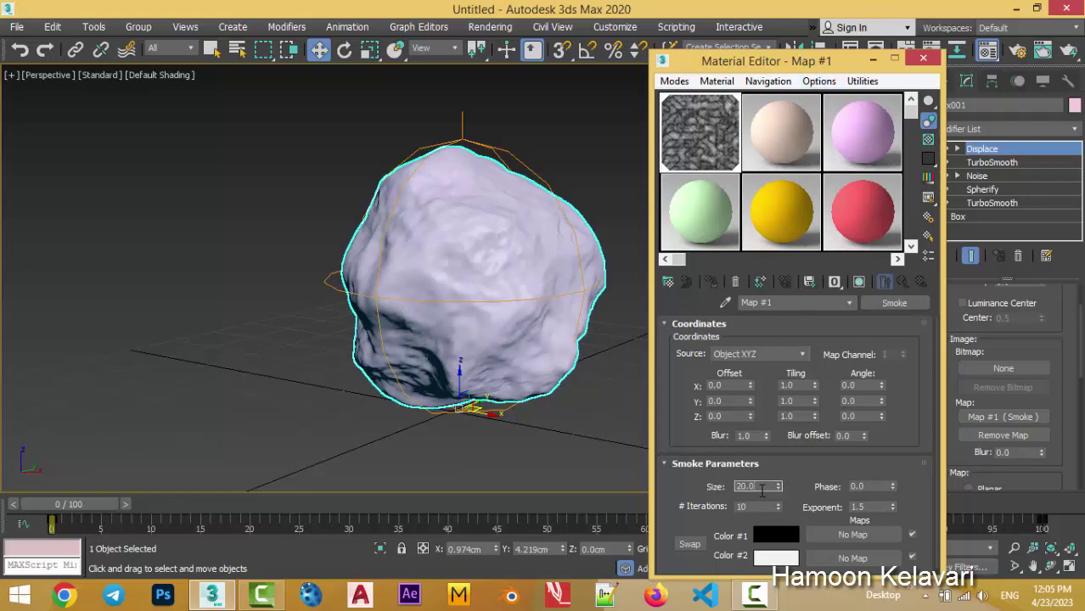
pyautogui.moveTo(755, 486); pyautogui.dragTo(703, 487)
pyautogui.write('10')
pyautogui.press('Return')
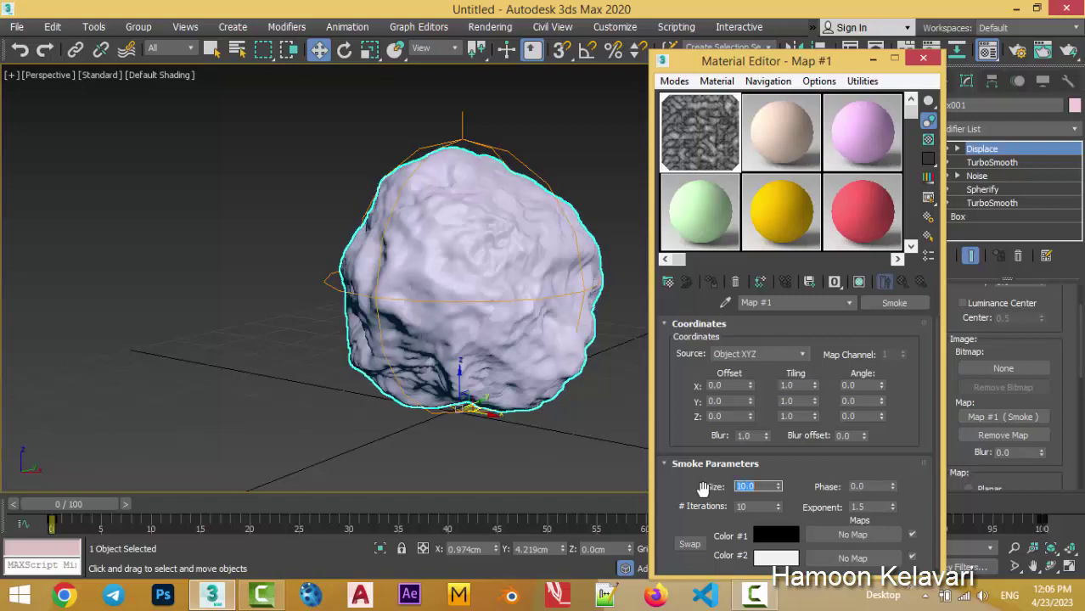
# - Set the rock's Displace strength to -15.277 cm and switch the viewport to Clay shading
pyautogui.click(877, 58)
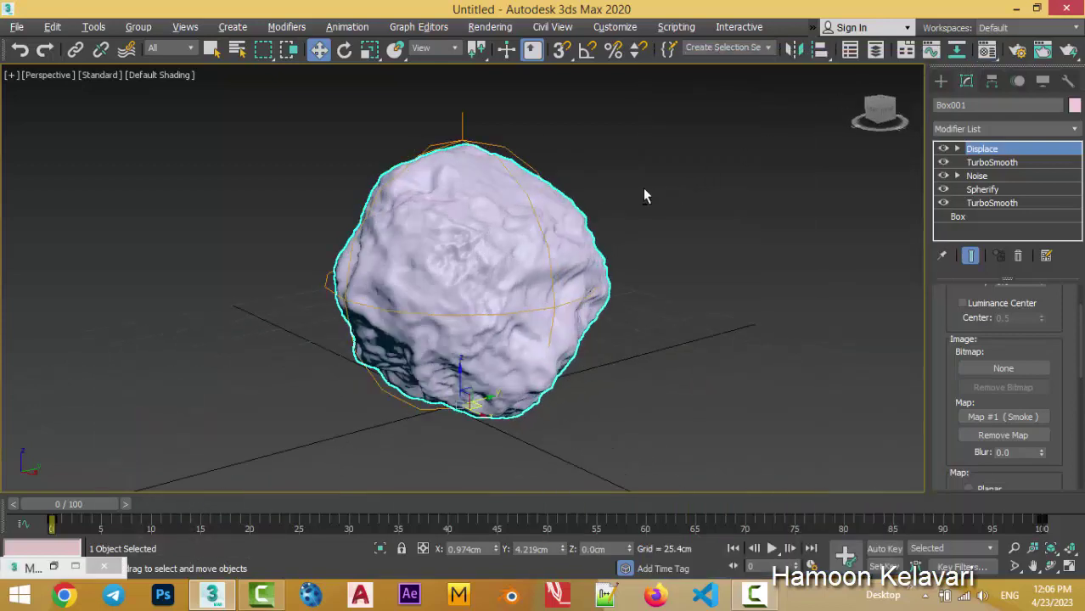
pyautogui.click(677, 220)
pyautogui.keyDown('alt'); pyautogui.moveTo(613, 176); pyautogui.dragTo(507, 257, button='middle'); pyautogui.keyUp('alt')
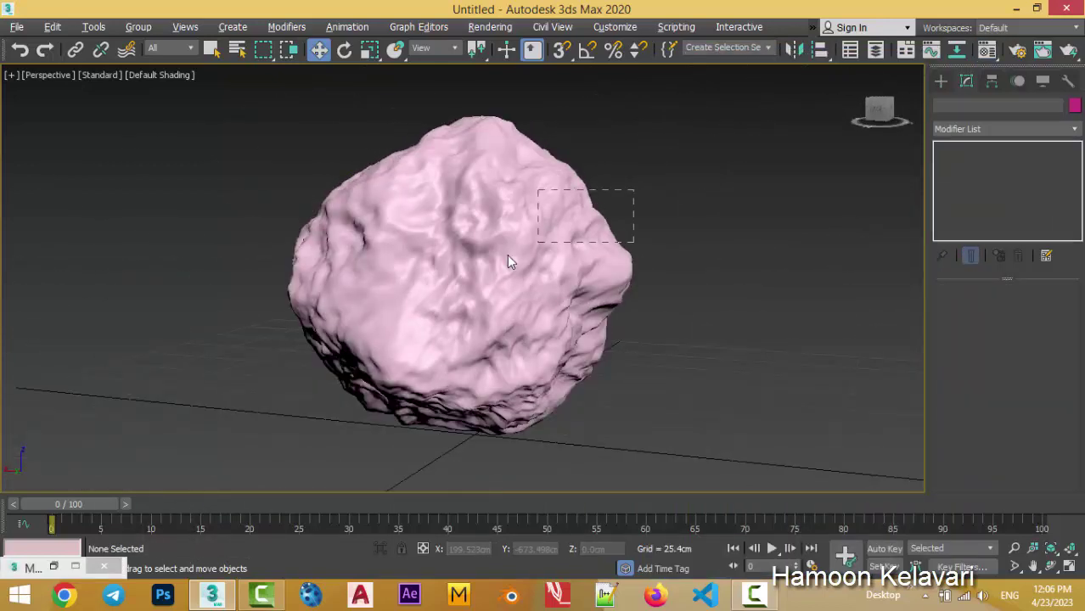
pyautogui.click(507, 256)
pyautogui.moveTo(1040, 337)
pyautogui.mouseDown()
pyautogui.moveTo(1047, 172)
pyautogui.moveTo(1041, 335)
pyautogui.mouseUp()
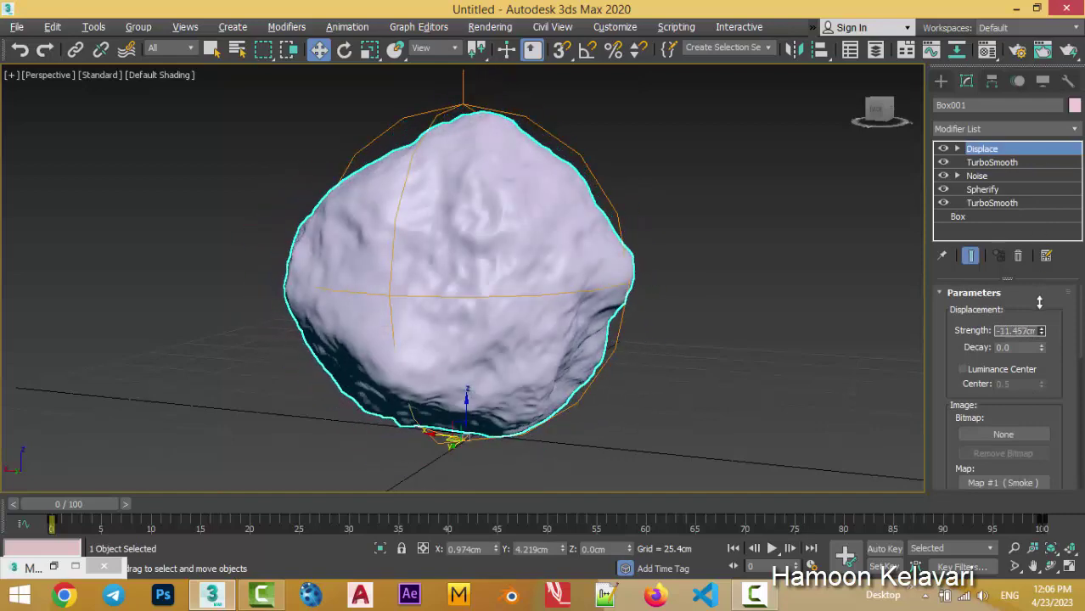
pyautogui.click(139, 76)
pyautogui.click(168, 180)
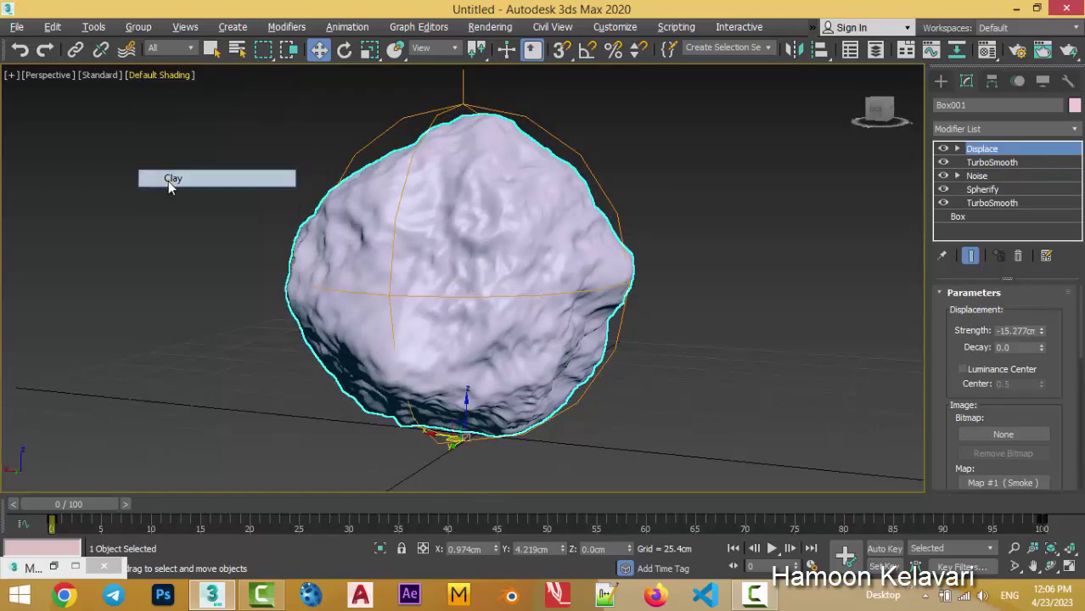
pyautogui.moveTo(476, 196)
pyautogui.keyDown('alt'); pyautogui.mouseDown(button='middle')
pyautogui.moveTo(467, 138)
pyautogui.moveTo(634, 175)
pyautogui.moveTo(803, 398)
pyautogui.mouseUp(button='middle'); pyautogui.keyUp('alt')
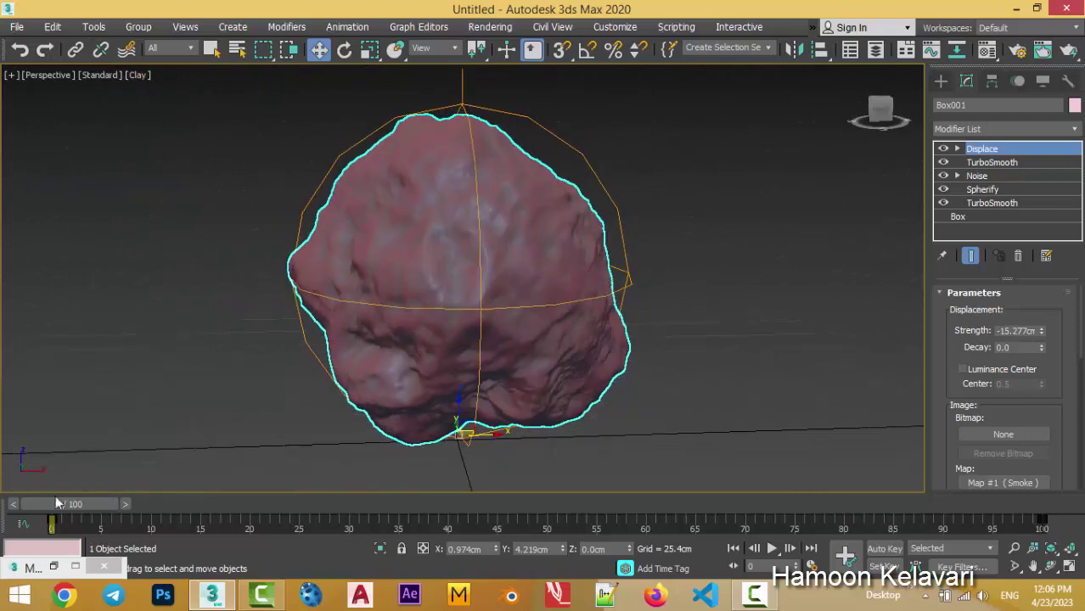
# - Lower the Smoke map Size to 8.0 and inspect the reshaped rock
pyautogui.press('m')
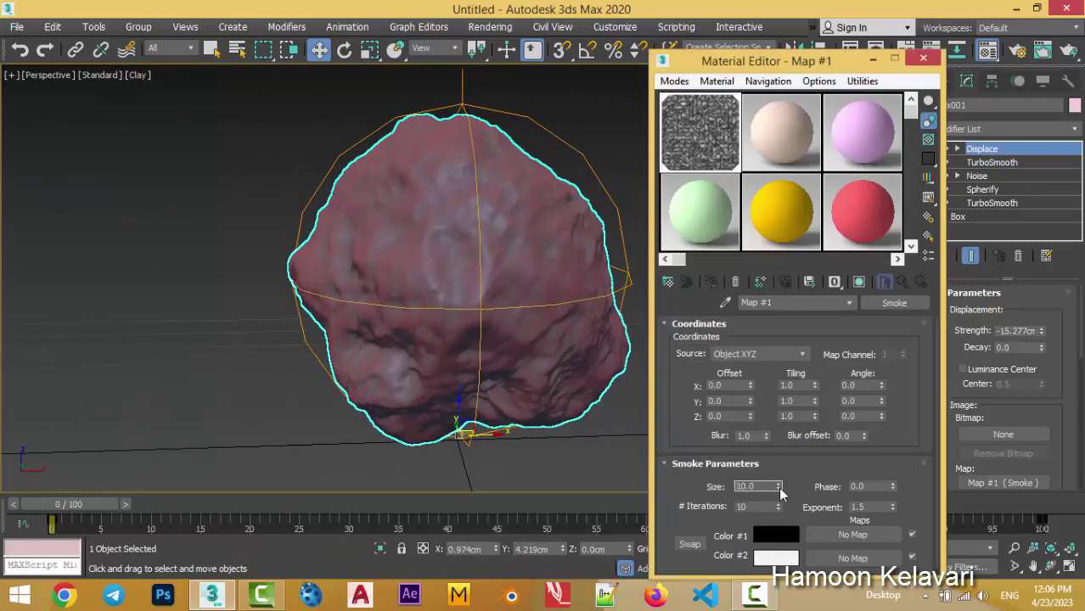
pyautogui.moveTo(778, 487)
pyautogui.mouseDown()
pyautogui.moveTo(774, 516)
pyautogui.moveTo(760, 511)
pyautogui.mouseUp()
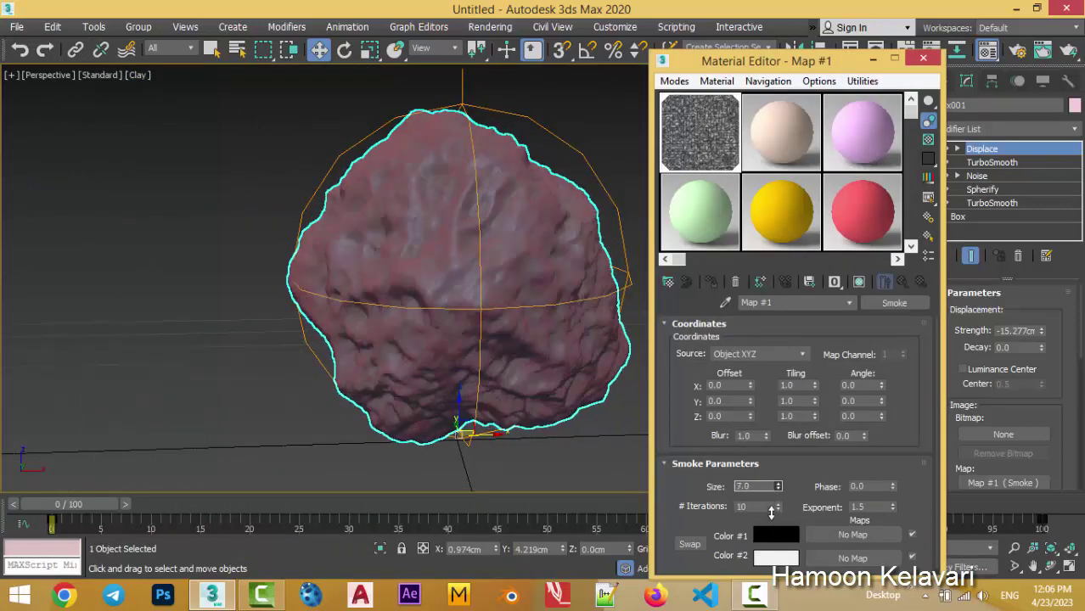
pyautogui.write('8')
pyautogui.press('Return')
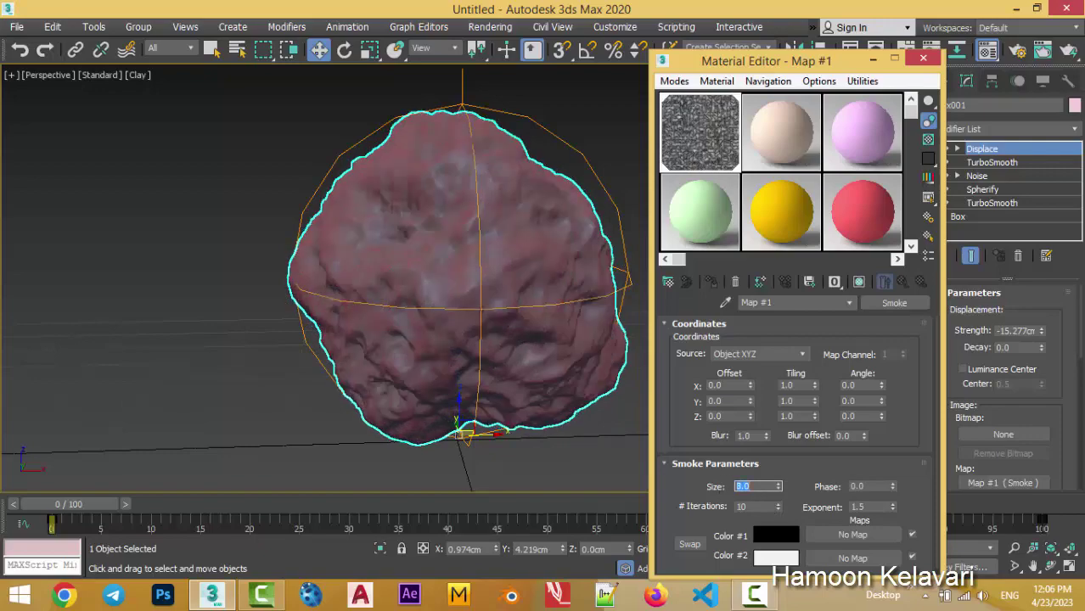
pyautogui.moveTo(557, 250)
pyautogui.keyDown('alt'); pyautogui.mouseDown(button='middle')
pyautogui.moveTo(446, 232)
pyautogui.moveTo(568, 172)
pyautogui.moveTo(286, 181)
pyautogui.mouseUp(button='middle'); pyautogui.keyUp('alt')
pyautogui.hotkey('ctrl', 'd')
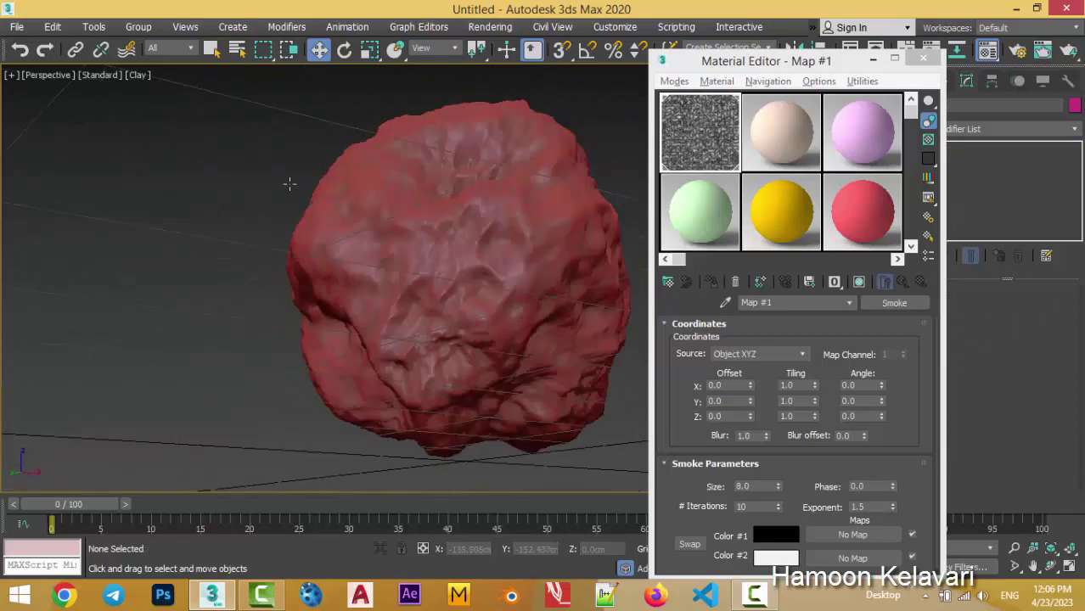
# - Close the Material Editor and turn on Edged Faces (F4) over the clay-shaded rock
pyautogui.click(923, 59)
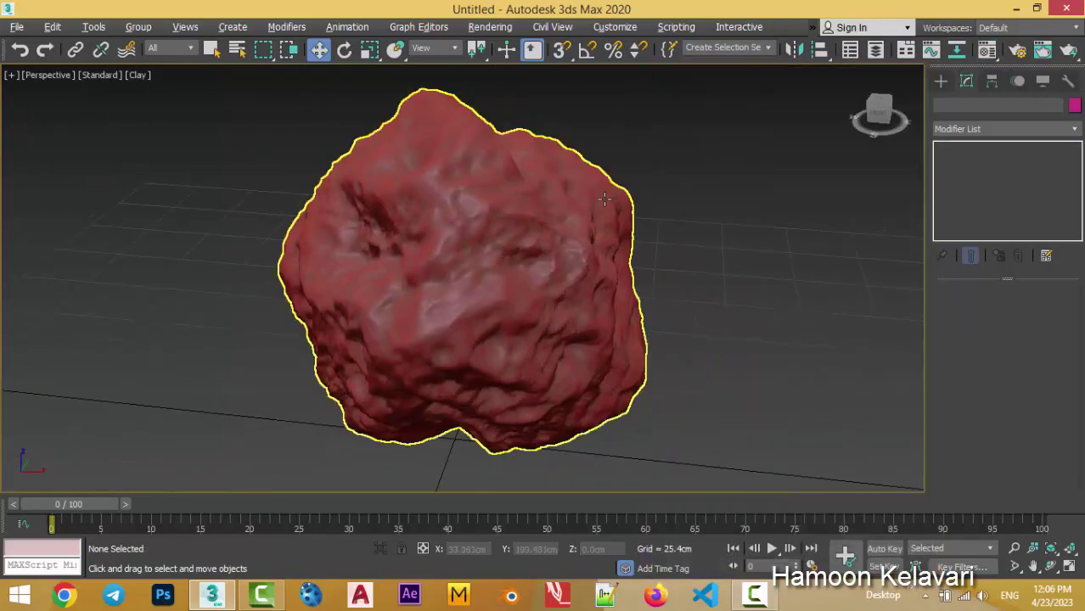
pyautogui.press('F4')
pyautogui.scroll(2, 408, 204)
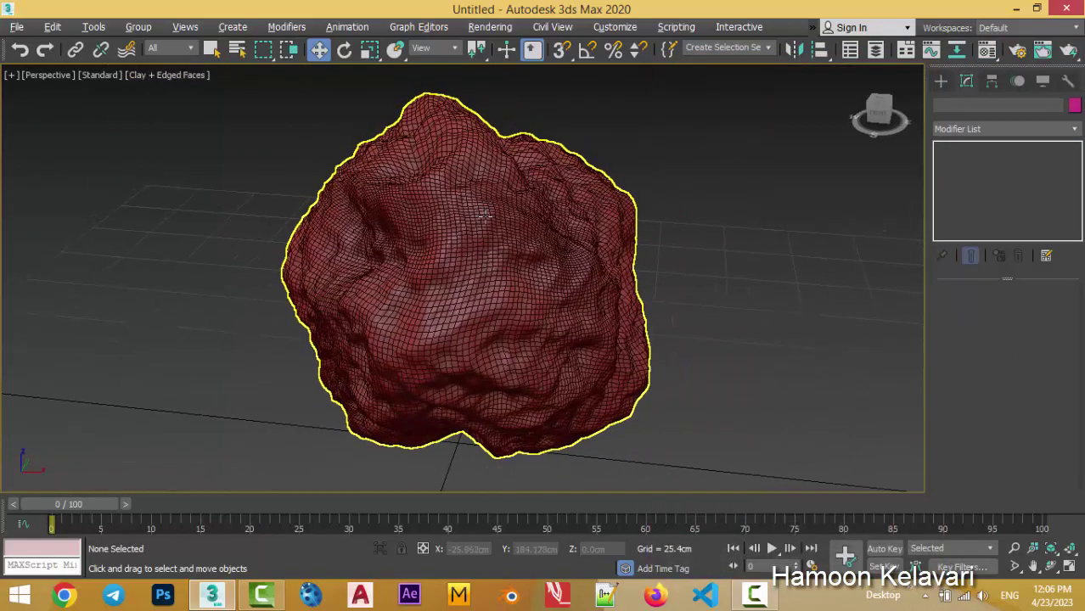
pyautogui.scroll(5, 467, 242)
pyautogui.scroll(-3, 509, 271)
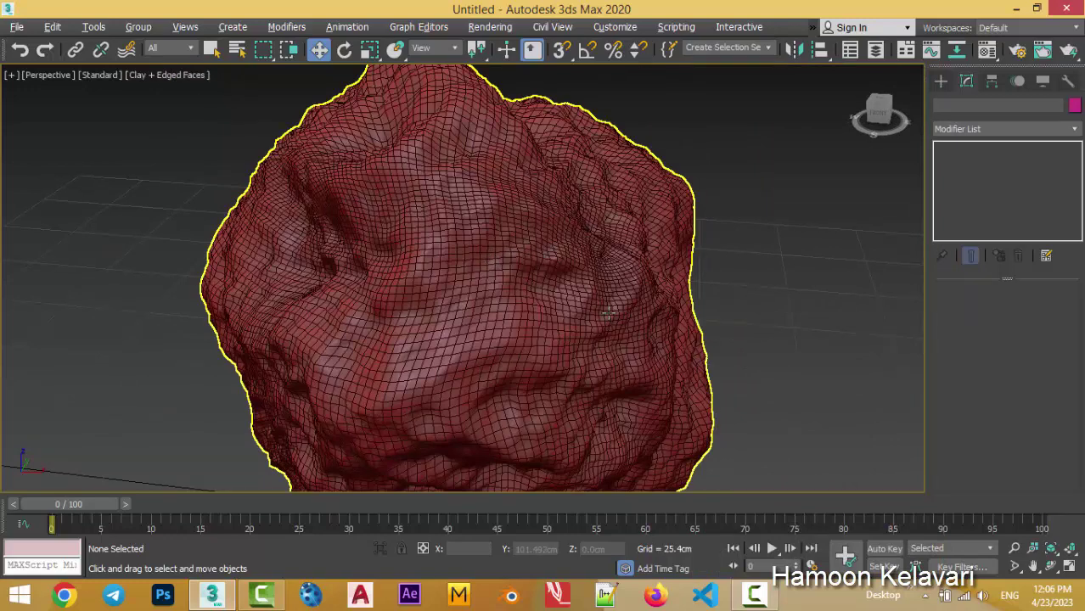
pyautogui.keyDown('alt'); pyautogui.moveTo(679, 306); pyautogui.dragTo(647, 289, button='middle'); pyautogui.keyUp('alt')
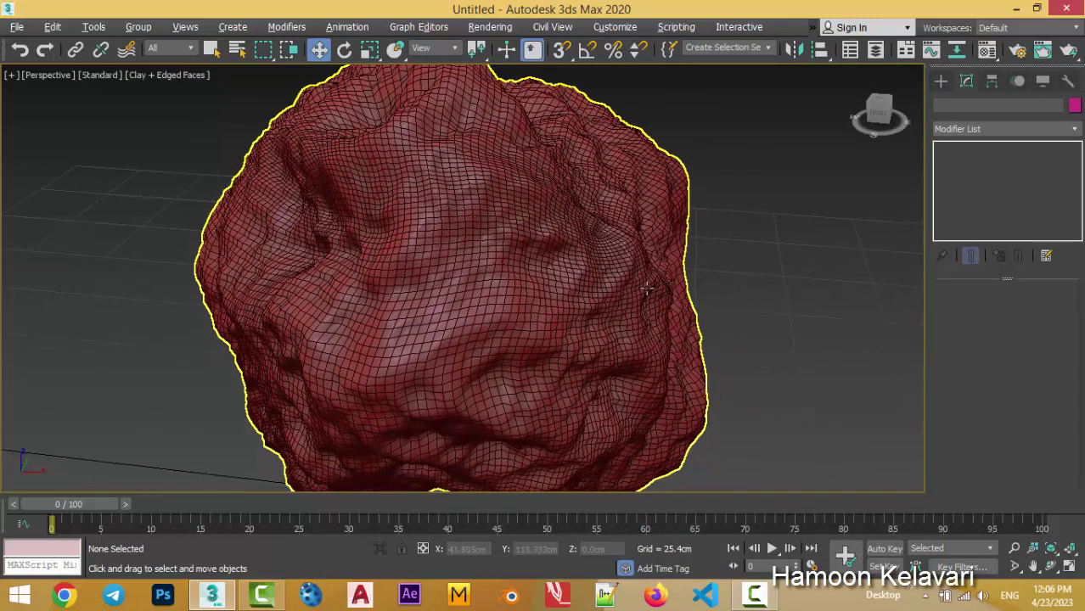
pyautogui.scroll(1, 562, 291)
pyautogui.scroll(-1, 562, 290)
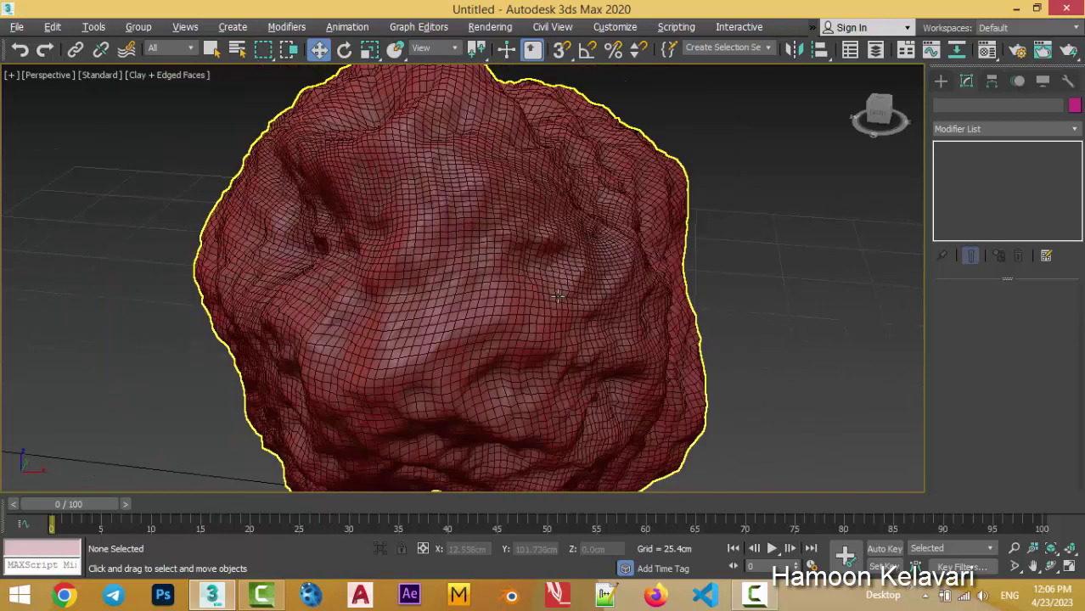
# - Add a TurboSmooth modifier on top of the rock's Displace modifier
pyautogui.click(556, 294)
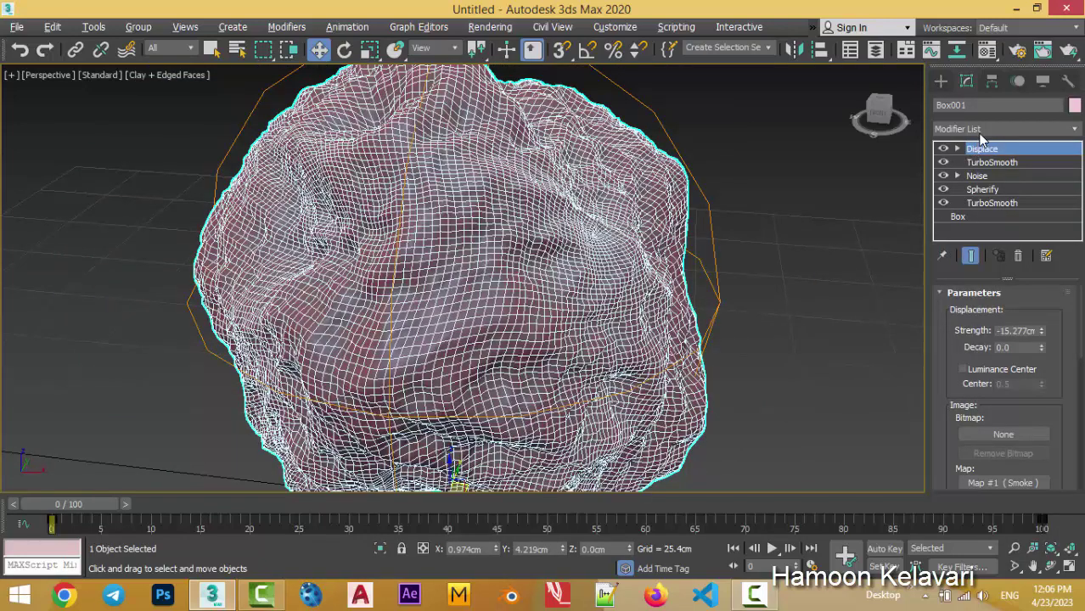
pyautogui.click(978, 131)
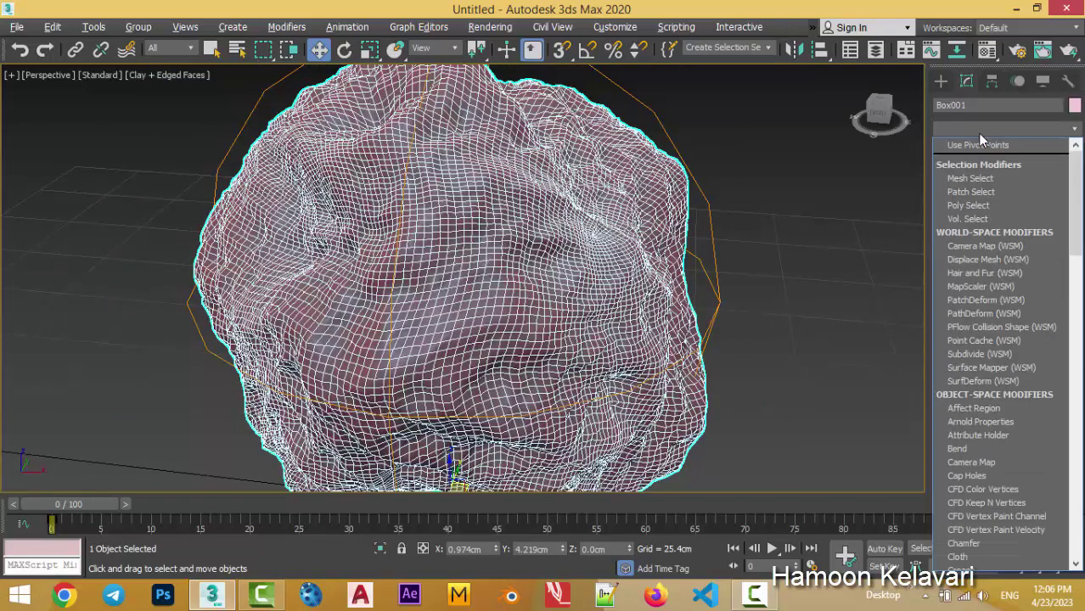
pyautogui.click(977, 133)
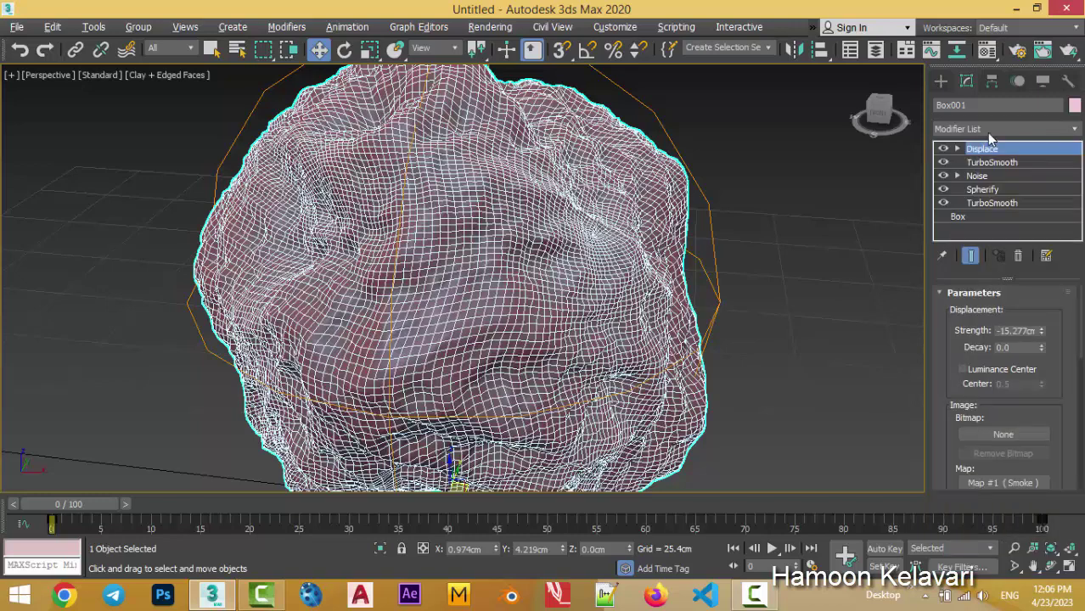
pyautogui.write('tu')
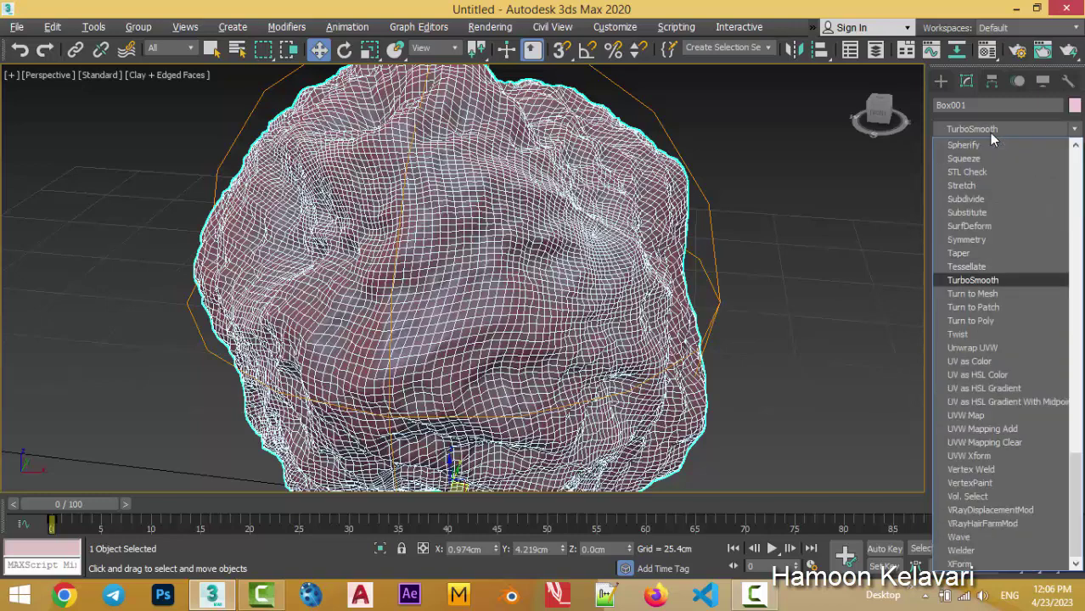
pyautogui.press('Return')
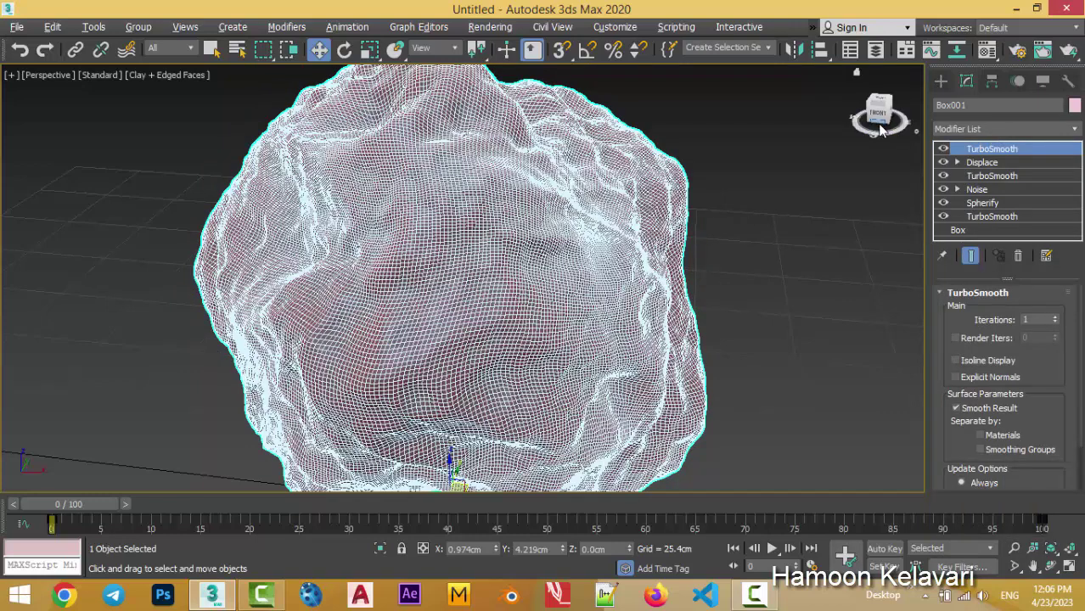
# - Turn off Edged Faces and view the smoothed rock from a low angle
pyautogui.click(827, 150)
pyautogui.press('F4')
pyautogui.click(668, 198)
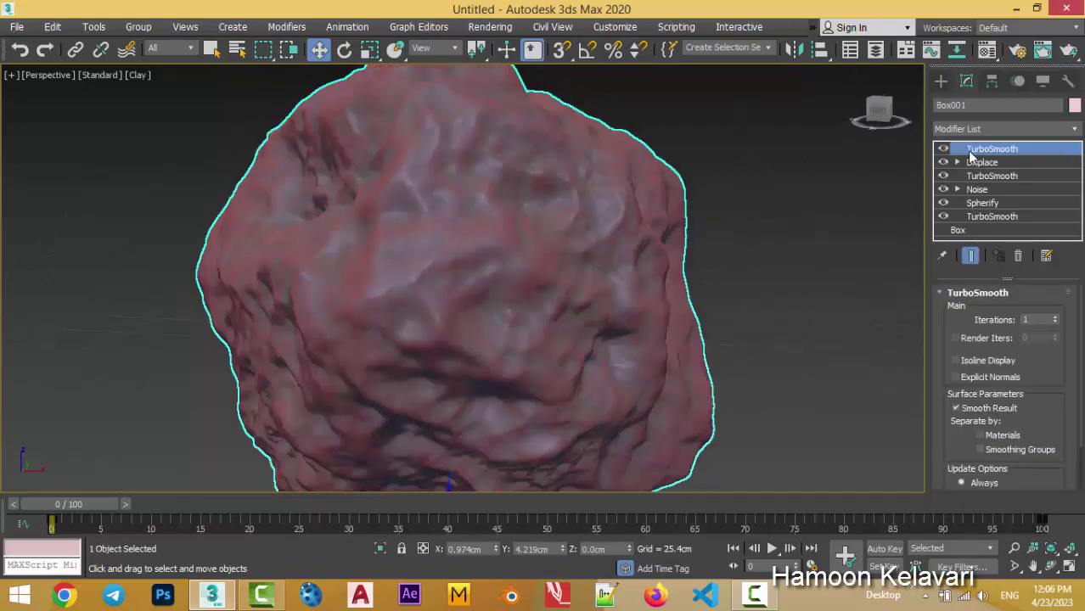
pyautogui.scroll(-2, 651, 164)
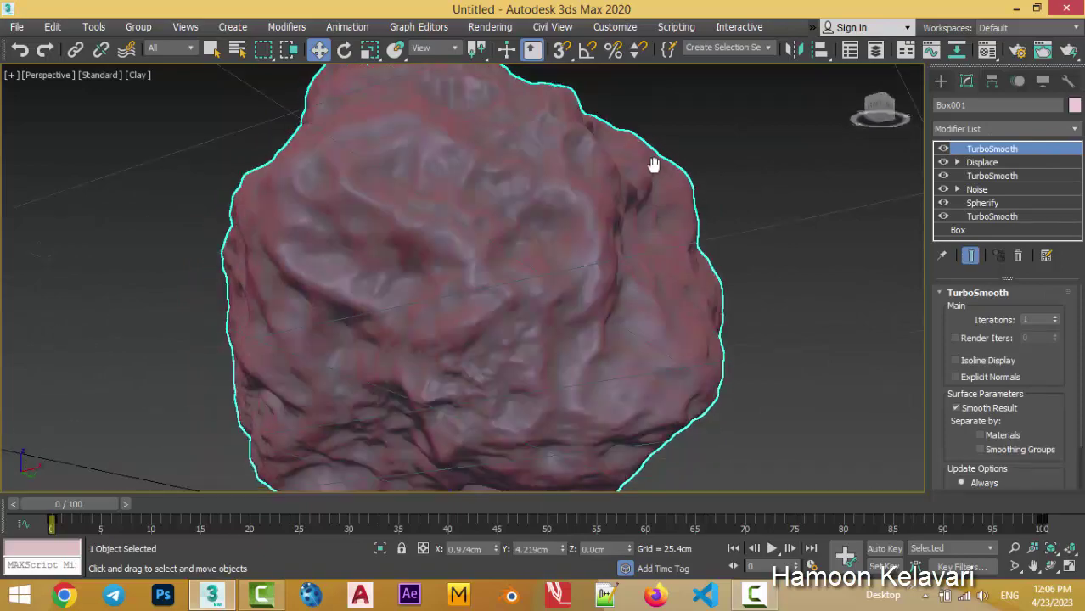
pyautogui.scroll(-2, 608, 193)
pyautogui.scroll(-2, 608, 193)
pyautogui.click(741, 236)
pyautogui.moveTo(743, 236)
pyautogui.keyDown('alt'); pyautogui.mouseDown(button='middle')
pyautogui.moveTo(526, 259)
pyautogui.moveTo(690, 280)
pyautogui.moveTo(791, 208)
pyautogui.moveTo(596, 248)
pyautogui.mouseUp(button='middle'); pyautogui.keyUp('alt')
pyautogui.scroll(-3, 690, 279)
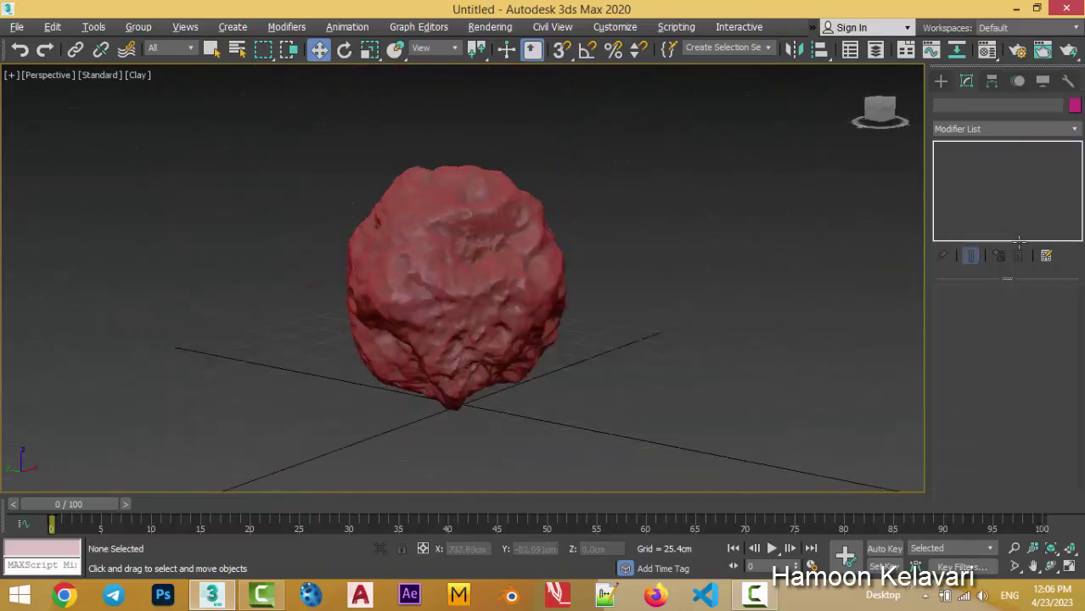
# - Centre the rock's pivot on the object using Affect Pivot Only and Center to Object
pyautogui.click(588, 248)
pyautogui.click(990, 81)
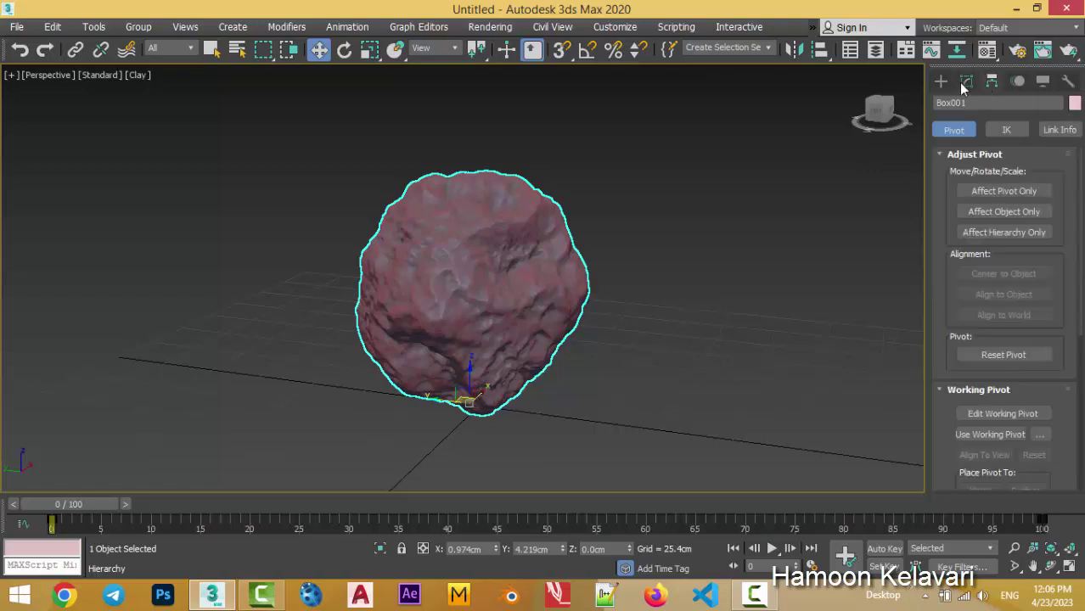
pyautogui.click(1003, 191)
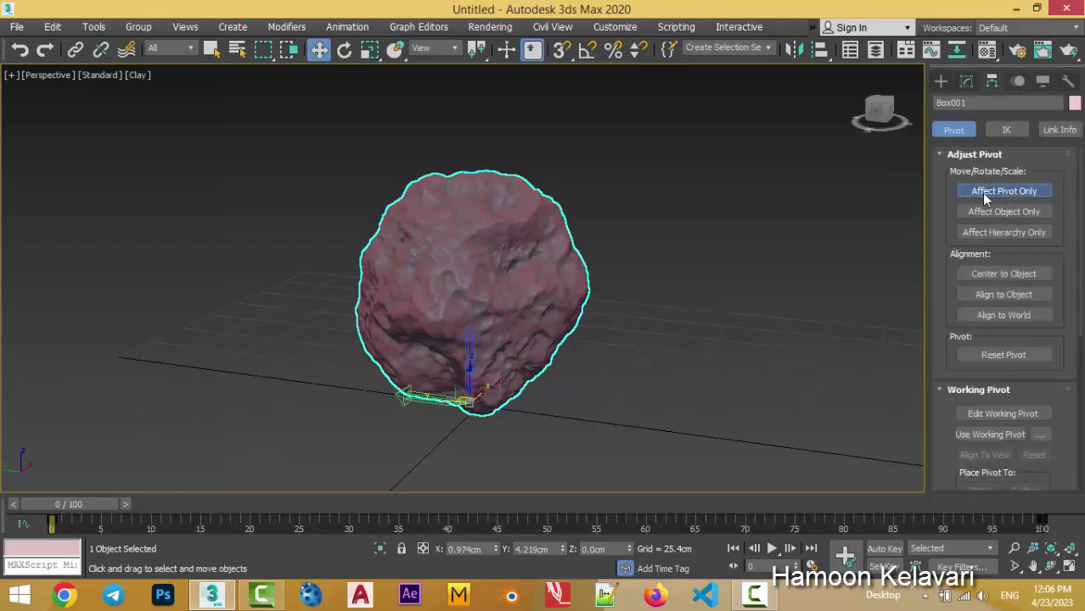
pyautogui.click(1011, 273)
pyautogui.click(940, 80)
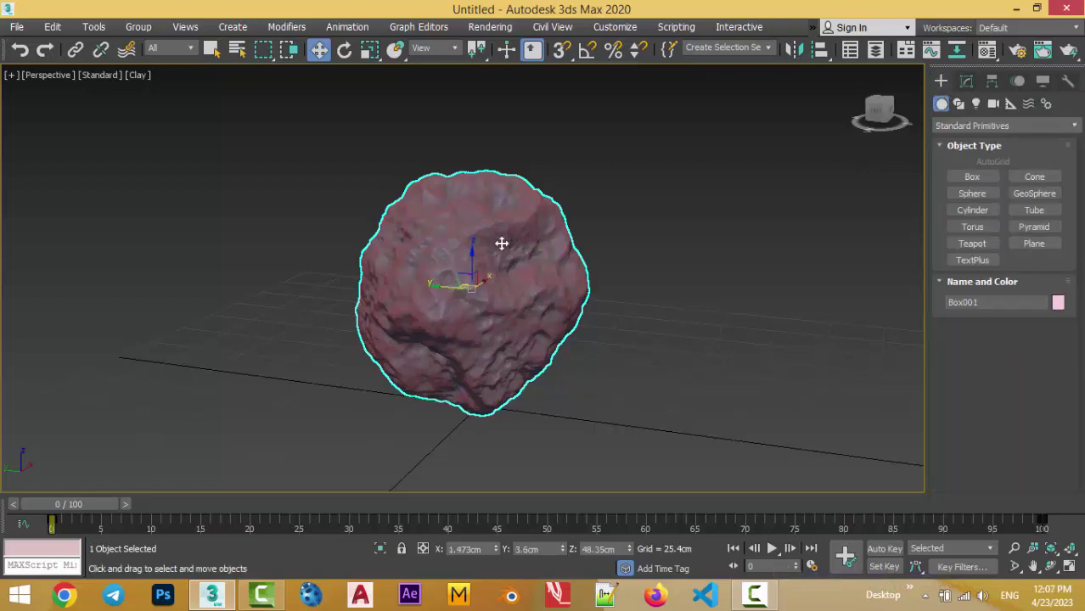
# - Rotate the rock around its new pivot and switch to Expert Mode
pyautogui.press('e')
pyautogui.moveTo(467, 290)
pyautogui.mouseDown()
pyautogui.moveTo(443, 338)
pyautogui.moveTo(610, 302)
pyautogui.moveTo(528, 356)
pyautogui.mouseUp()
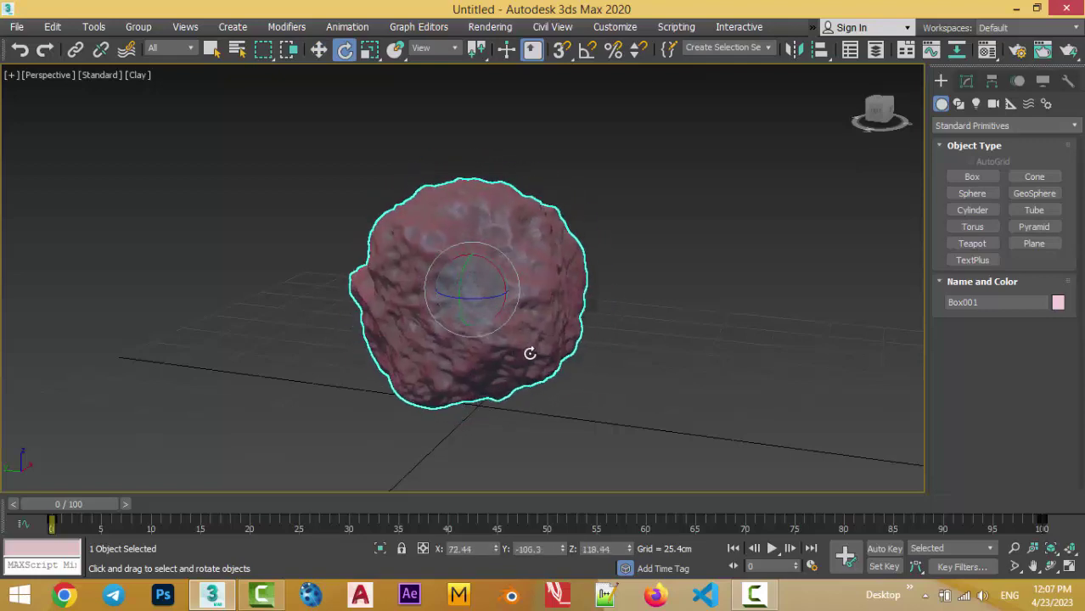
pyautogui.click(661, 260)
pyautogui.moveTo(660, 260)
pyautogui.keyDown('alt'); pyautogui.mouseDown(button='middle')
pyautogui.moveTo(567, 179)
pyautogui.moveTo(654, 222)
pyautogui.moveTo(631, 237)
pyautogui.mouseUp(button='middle'); pyautogui.keyUp('alt')
pyautogui.hotkey('ctrl', 'x')
pyautogui.click(756, 596)
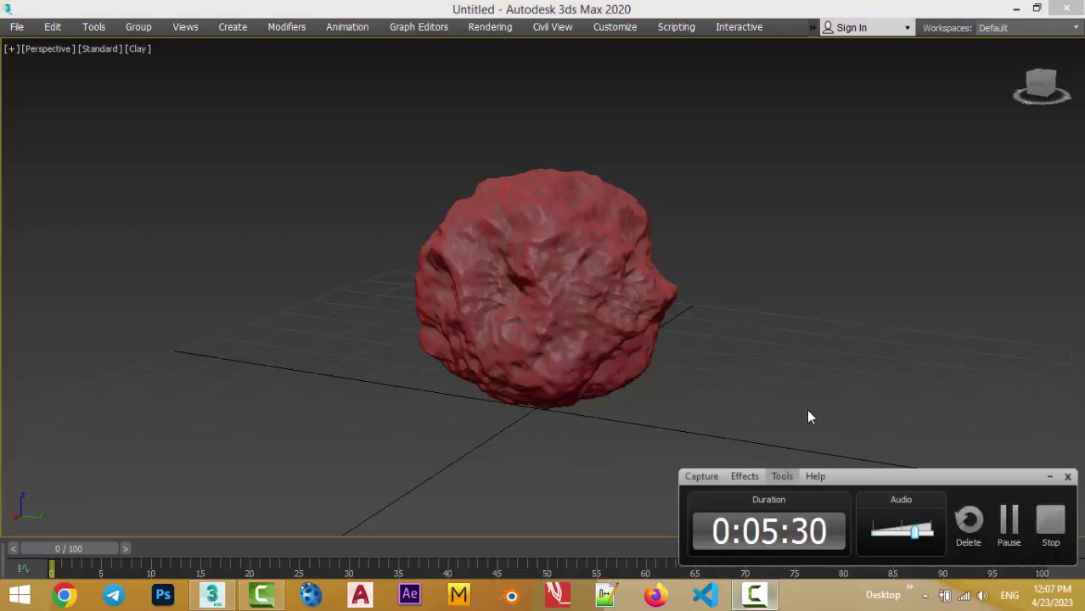